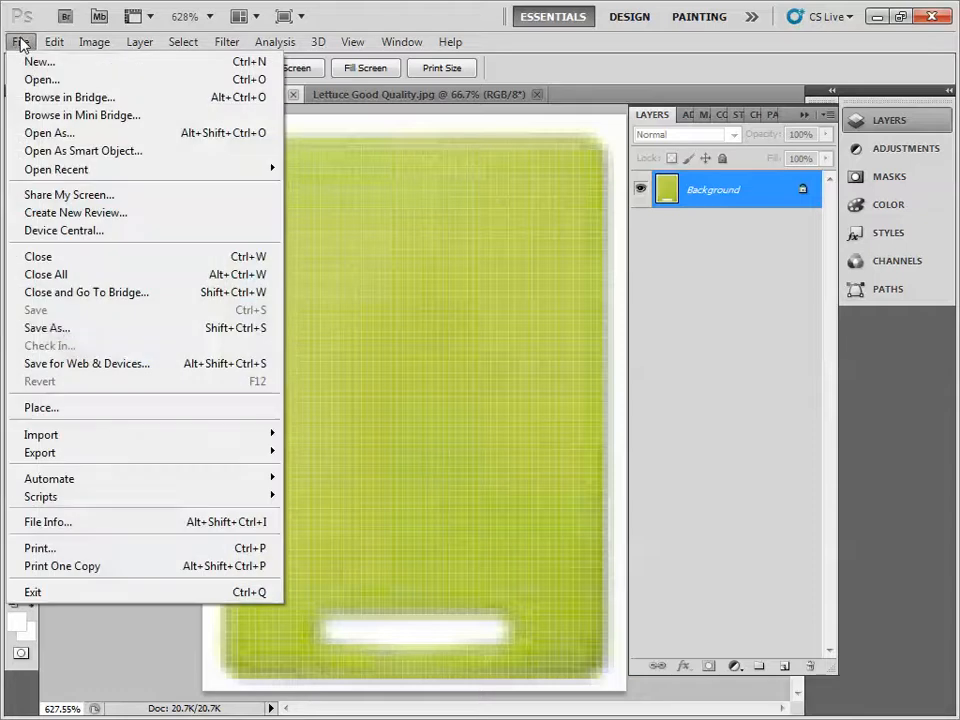
# - Place Lettuce Good Quality.jpg into the cutting board image at its default size and position
pyautogui.click(107, 407)
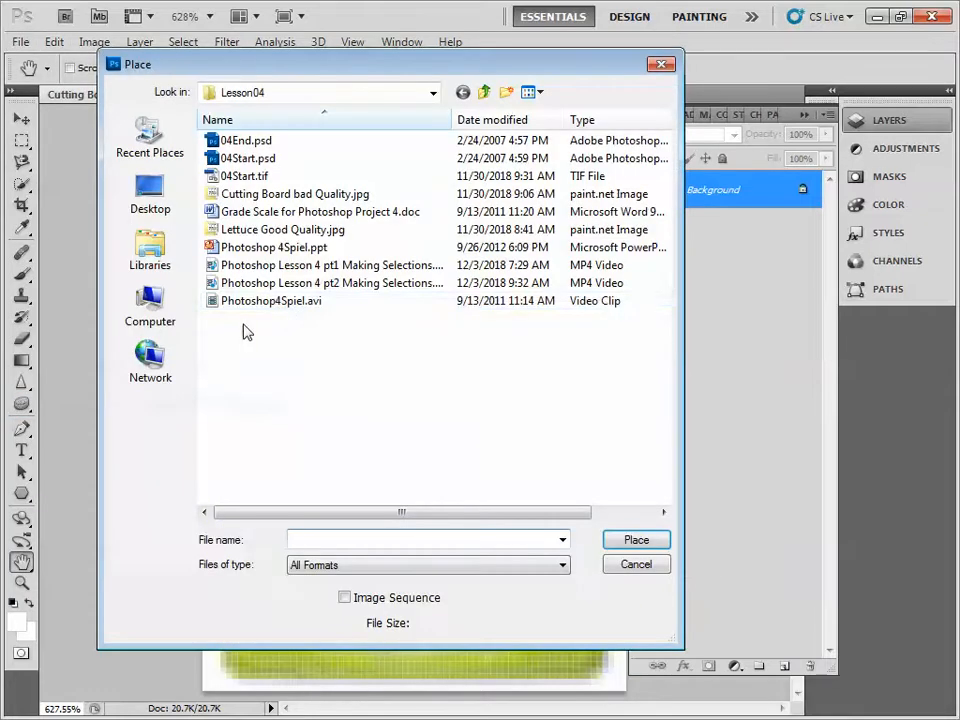
pyautogui.click(299, 230)
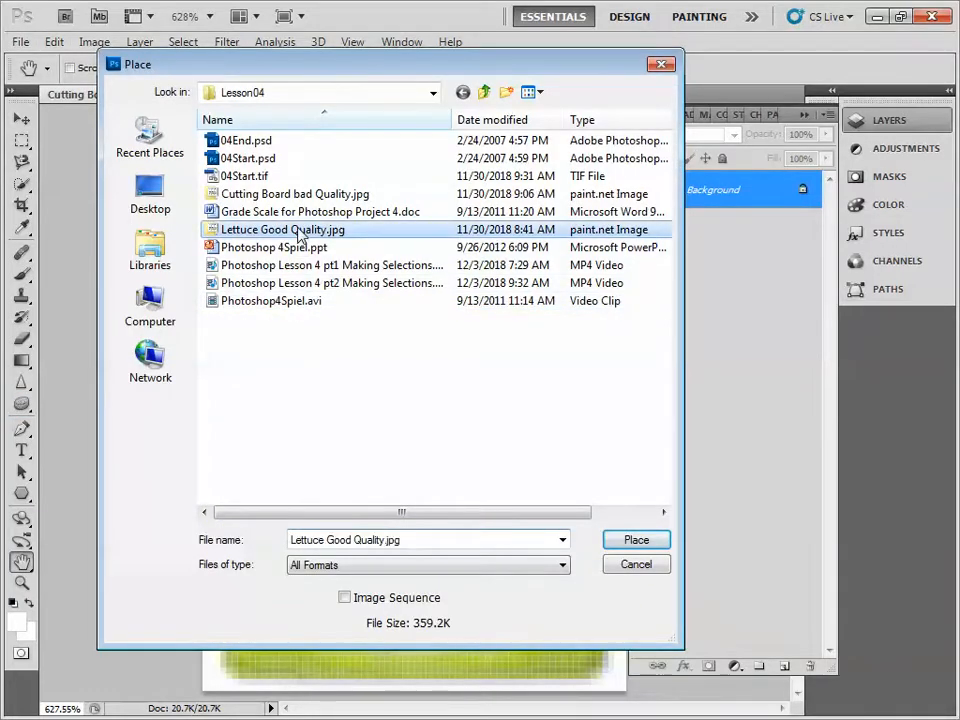
pyautogui.click(640, 549)
pyautogui.press('Return')
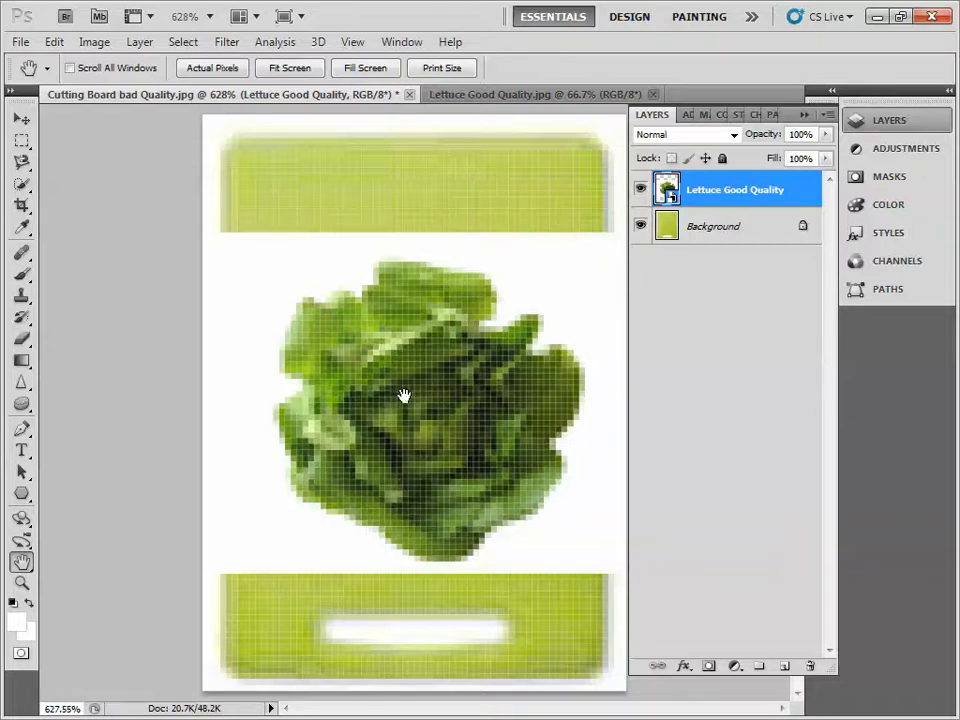
# - Save the image as Cutting Board bad Quality.psd in CreativeComputer > raster Design Photoshop > Photoshop Book Lessons, replacing the existing file
pyautogui.click(20, 42)
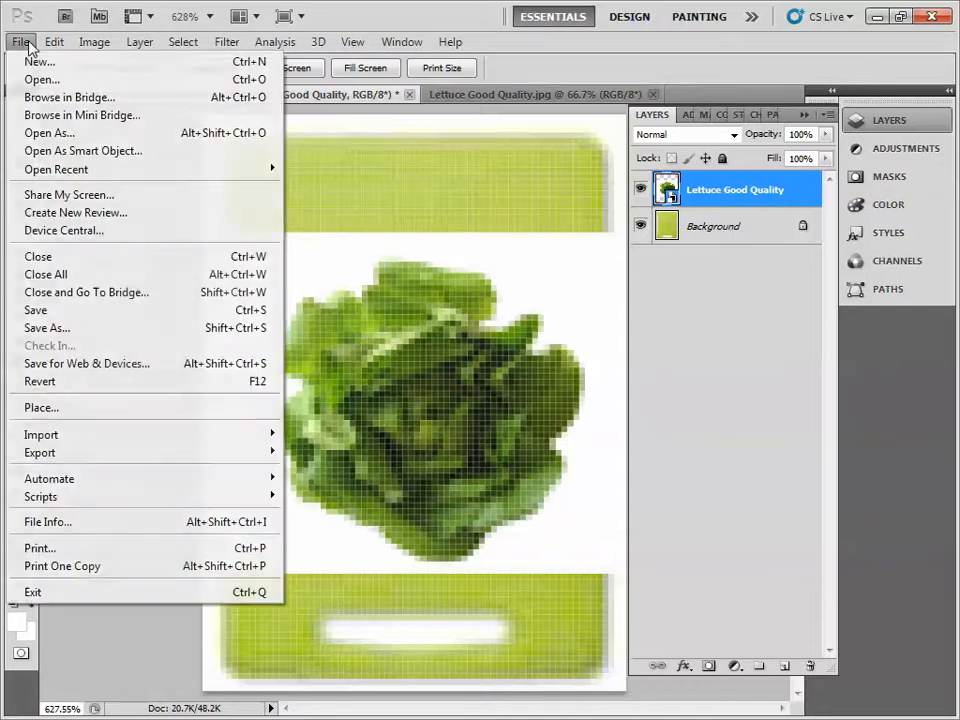
pyautogui.click(114, 327)
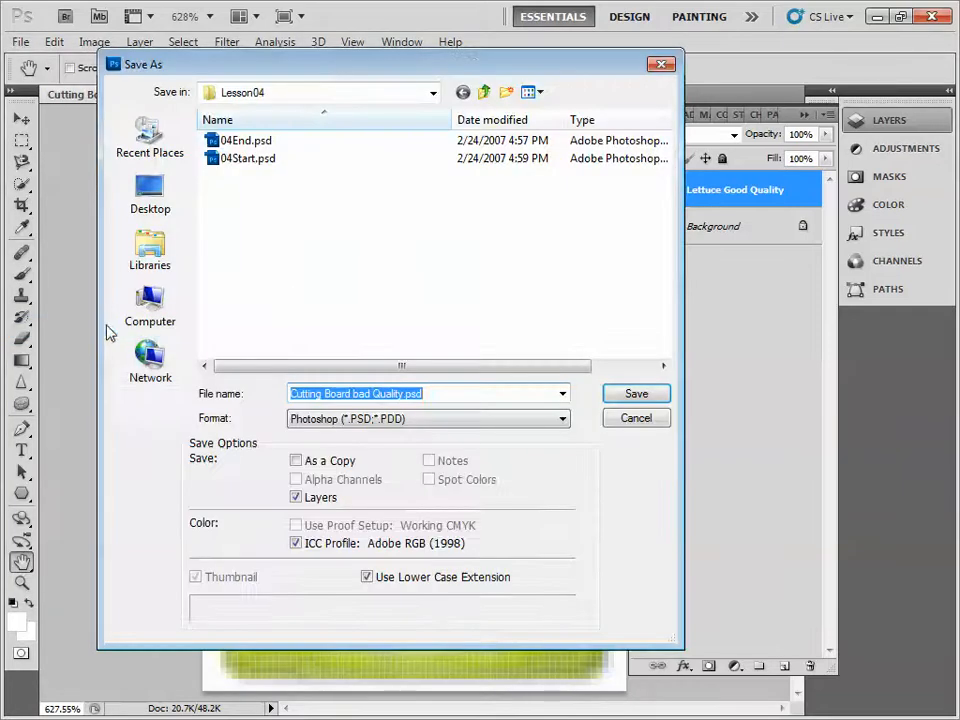
pyautogui.click(168, 318)
pyautogui.doubleClick(500, 305)
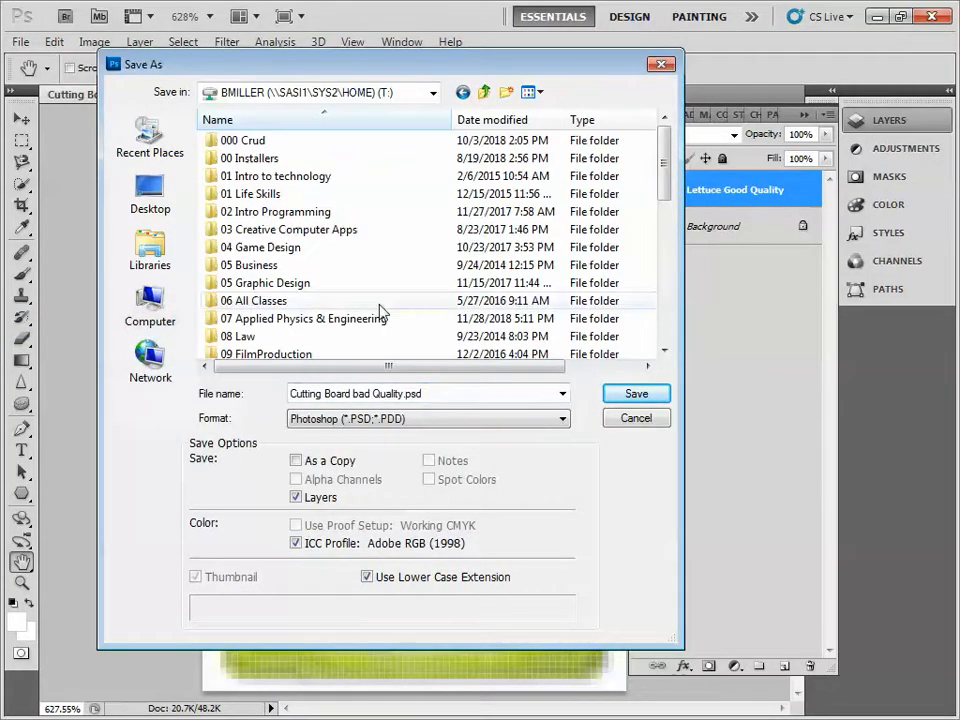
pyautogui.moveTo(661, 178); pyautogui.dragTo(664, 266)
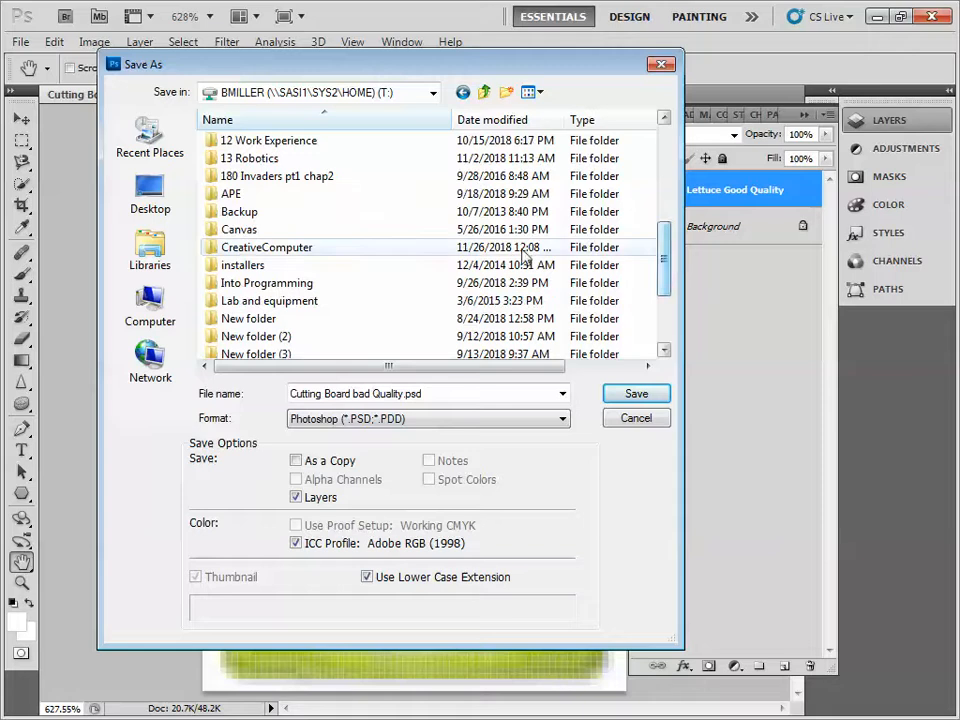
pyautogui.doubleClick(253, 250)
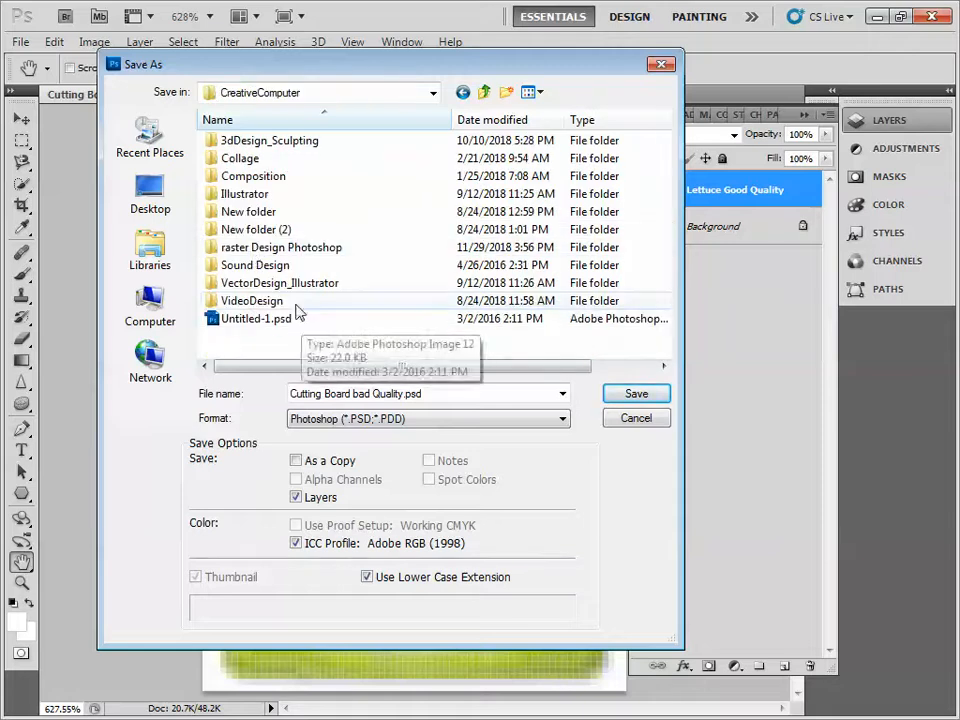
pyautogui.doubleClick(266, 249)
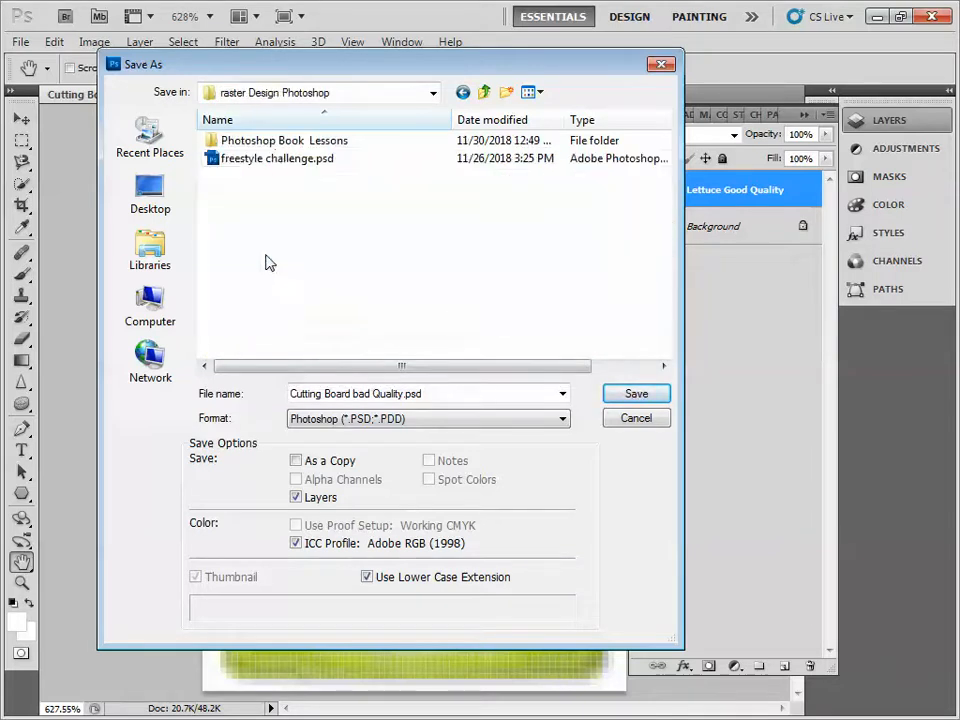
pyautogui.doubleClick(273, 142)
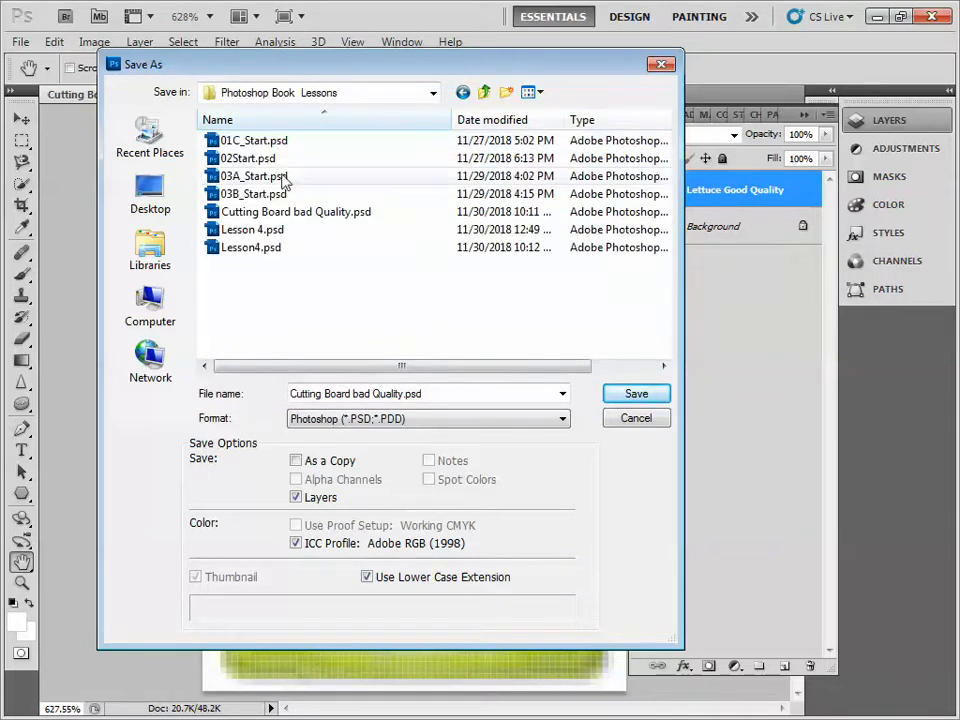
pyautogui.click(265, 214)
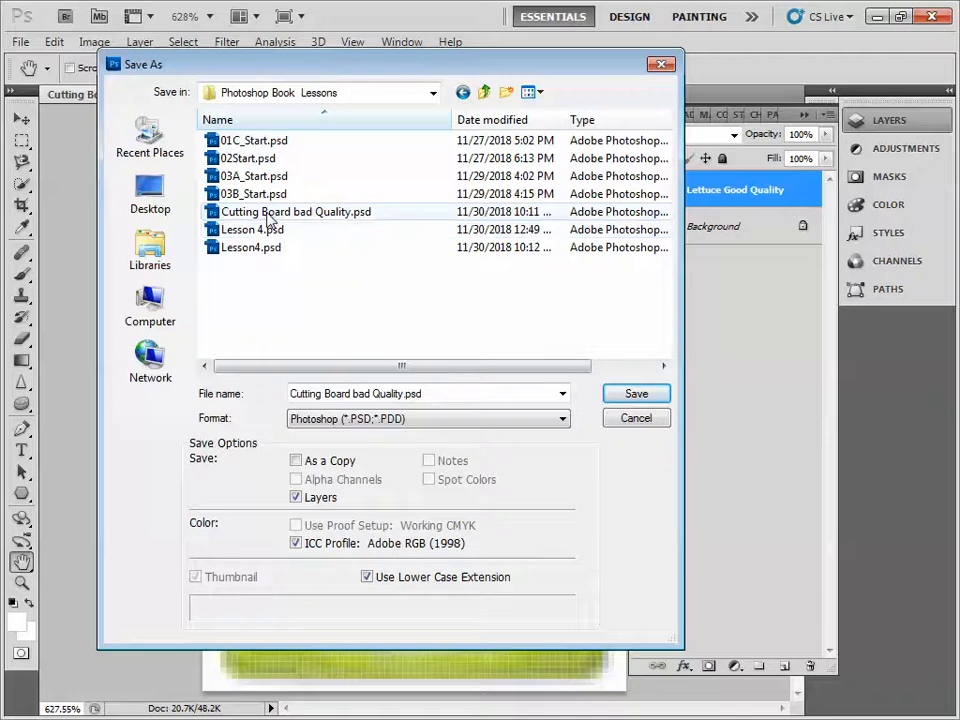
pyautogui.click(637, 398)
pyautogui.click(437, 289)
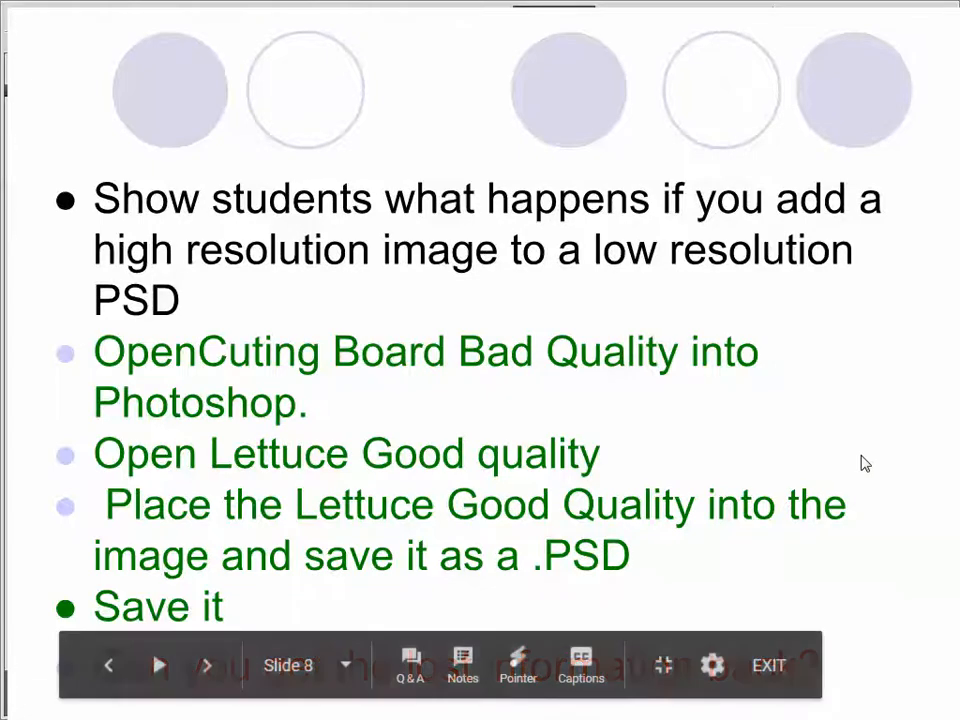
# - Create a new 8.5 x 11 inch document at 300 pixels/inch in CMYK Color with a white background
pyautogui.click(861, 455)
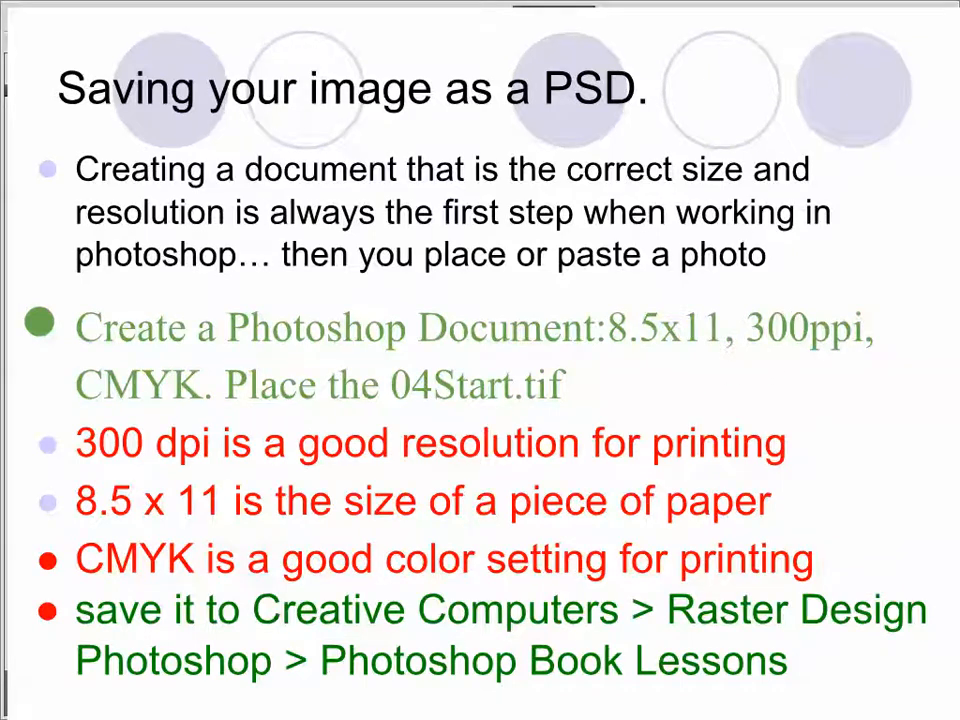
pyautogui.hotkey('alt', 'Tab')
pyautogui.click(25, 43)
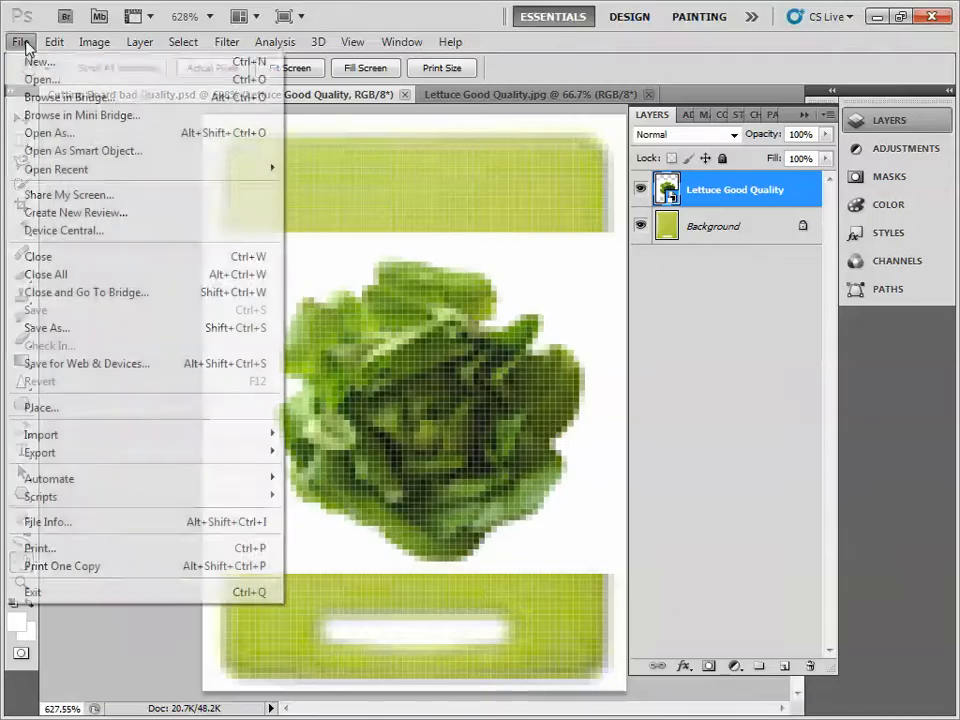
pyautogui.click(52, 63)
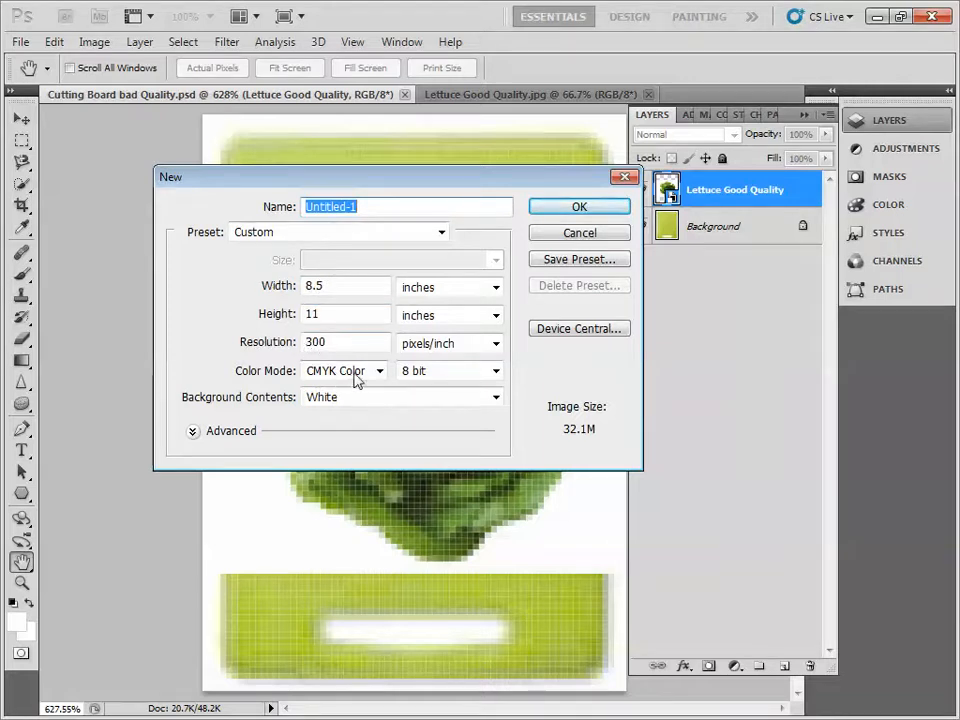
pyautogui.click(591, 210)
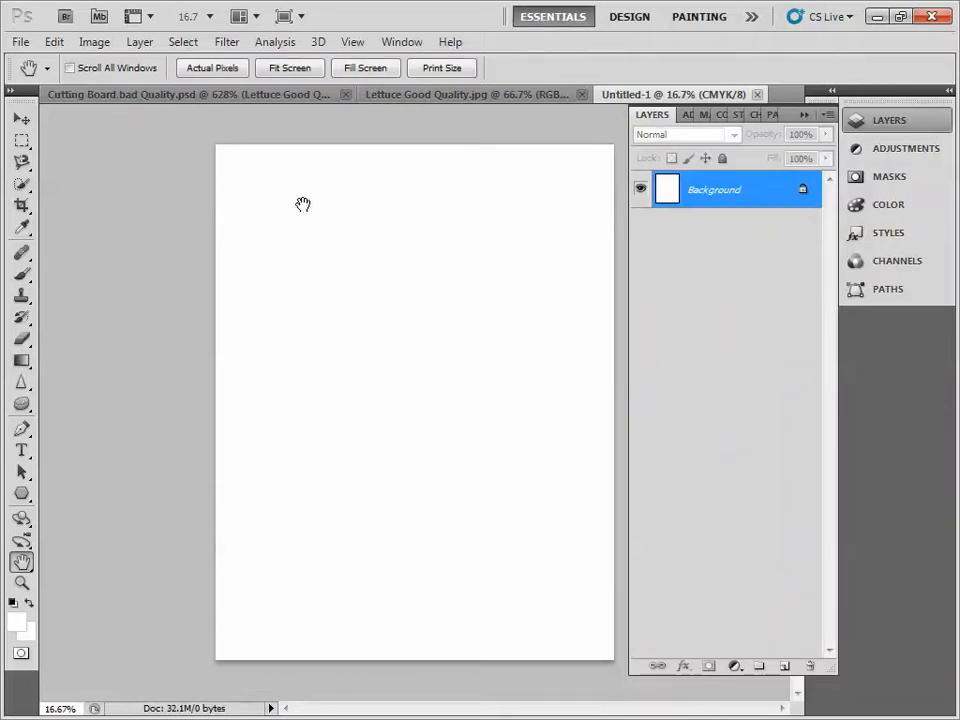
# - Place 04Start.tif into the new blank document at its default size and position
pyautogui.click(21, 42)
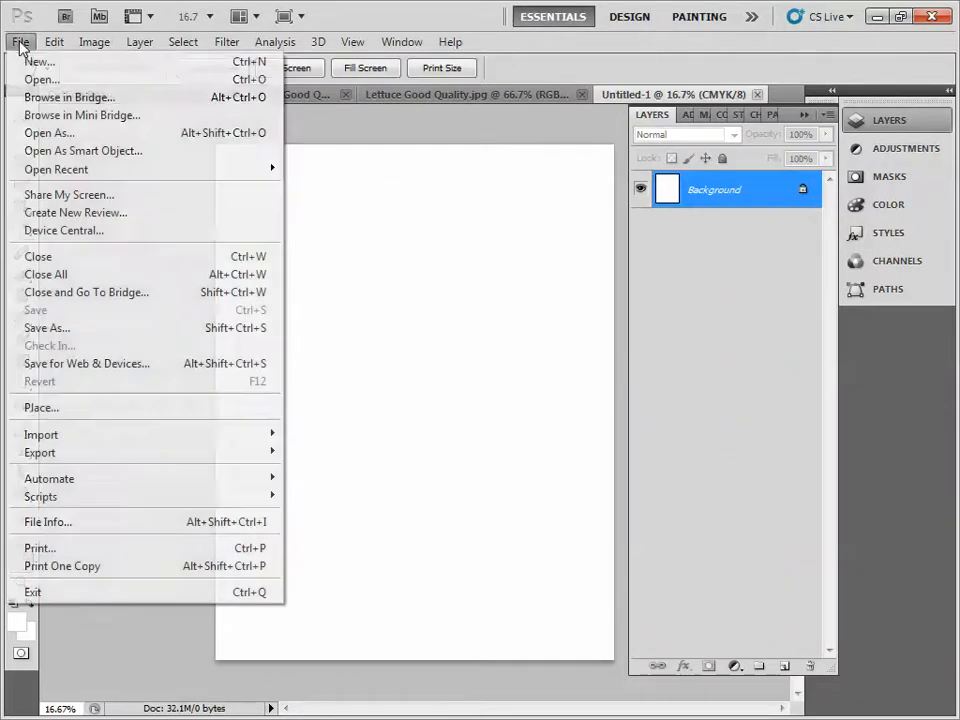
pyautogui.click(140, 407)
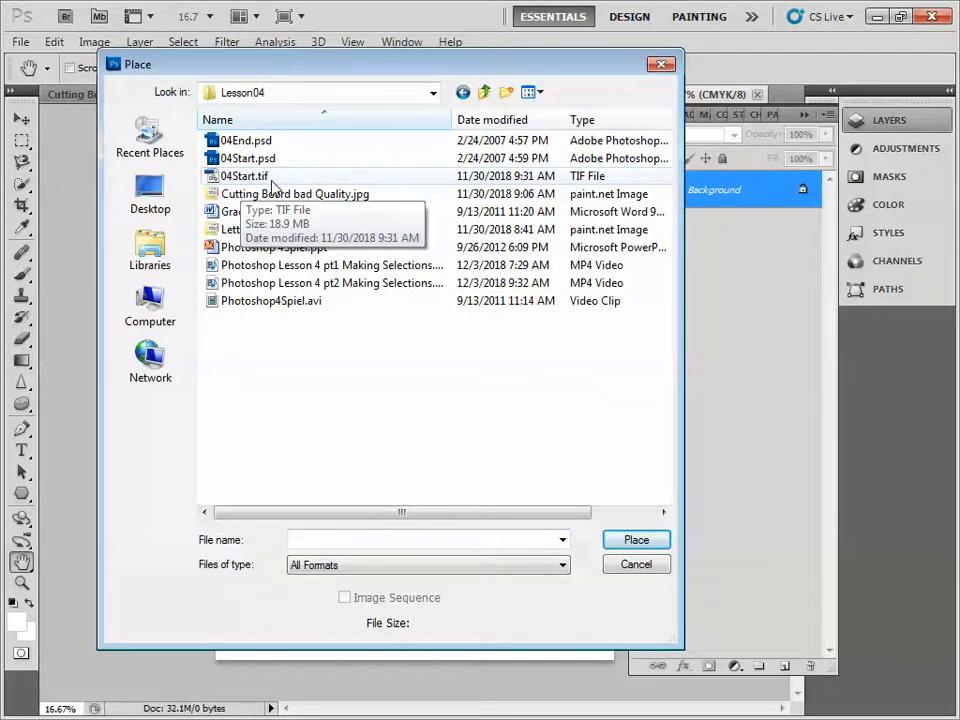
pyautogui.doubleClick(254, 180)
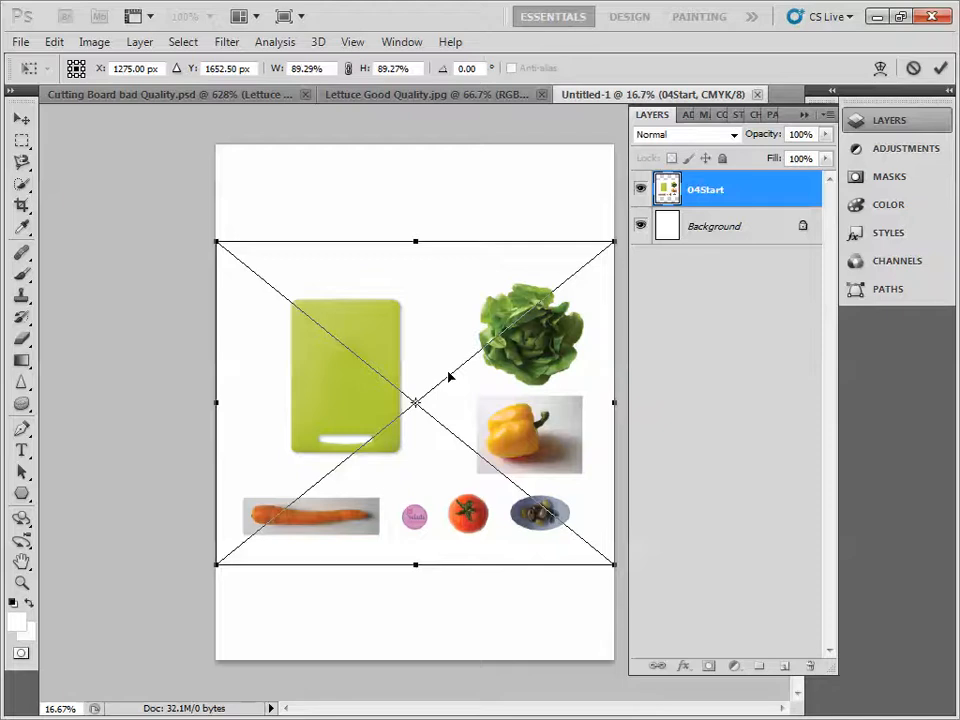
pyautogui.press('space')
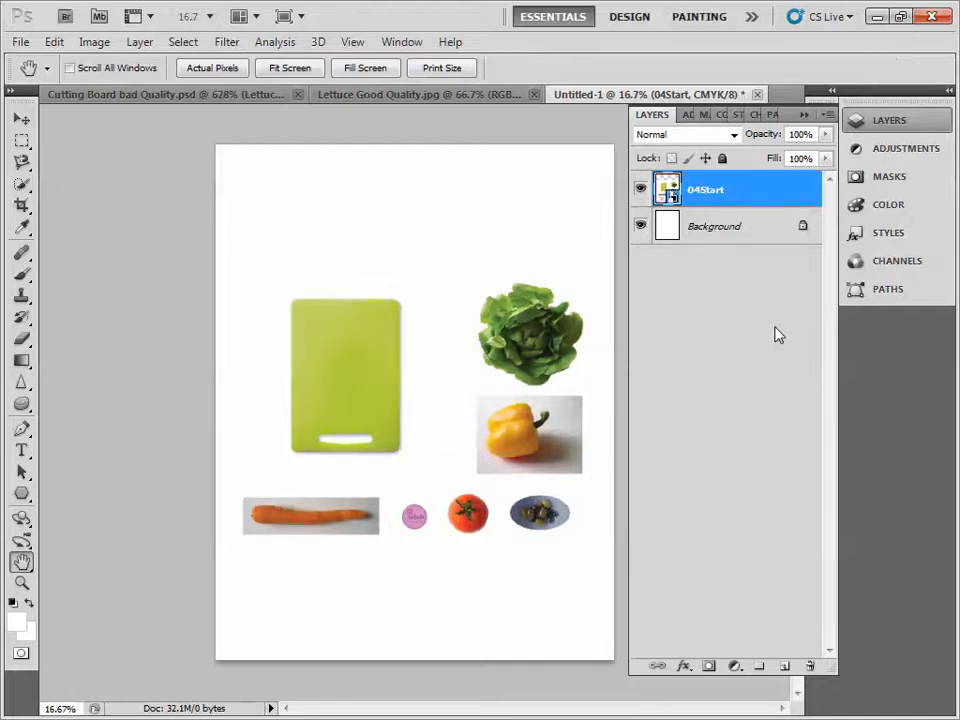
# - Switch to the lesson slides and read through the task list in the Scoring Guide Photoshop Lesson 4 document
pyautogui.hotkey('alt', 'Tab')
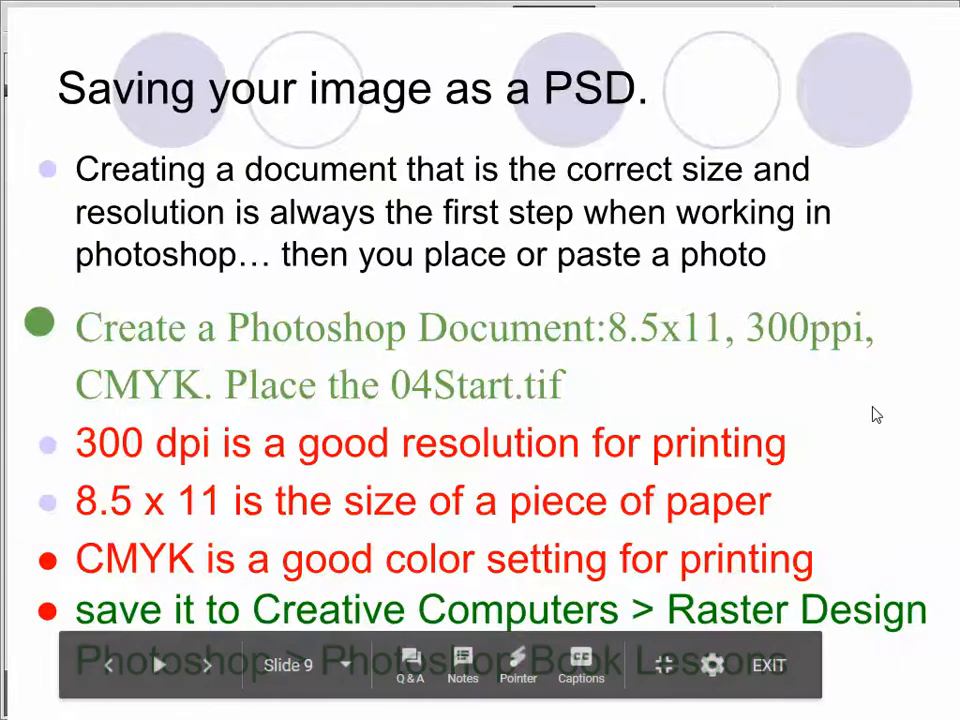
pyautogui.click(867, 440)
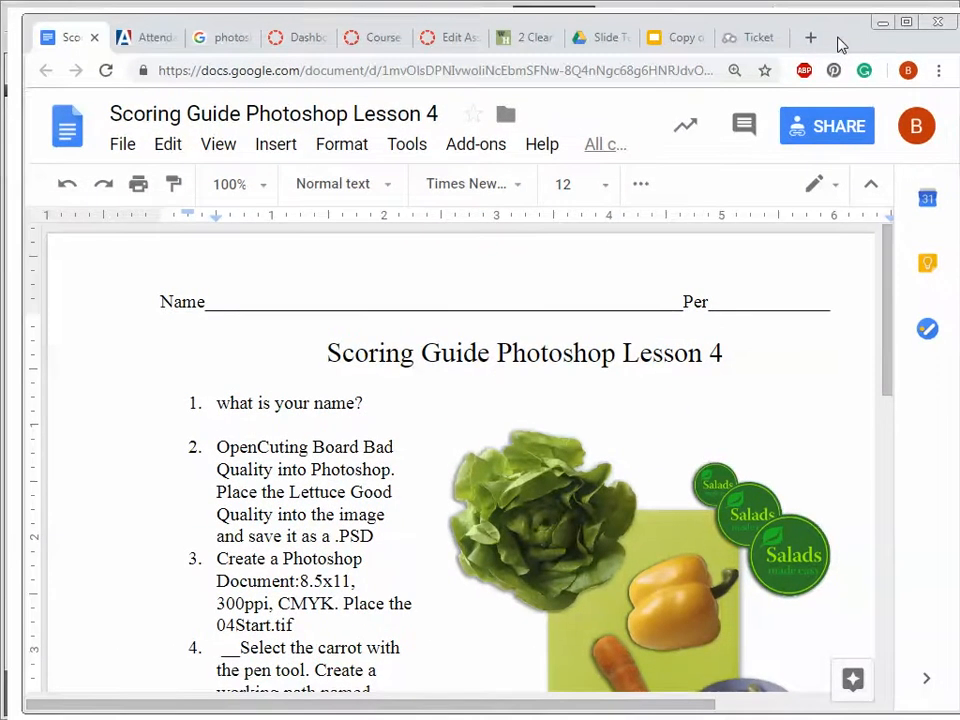
pyautogui.scroll(-4, 620, 400)
pyautogui.scroll(2, 724, 429)
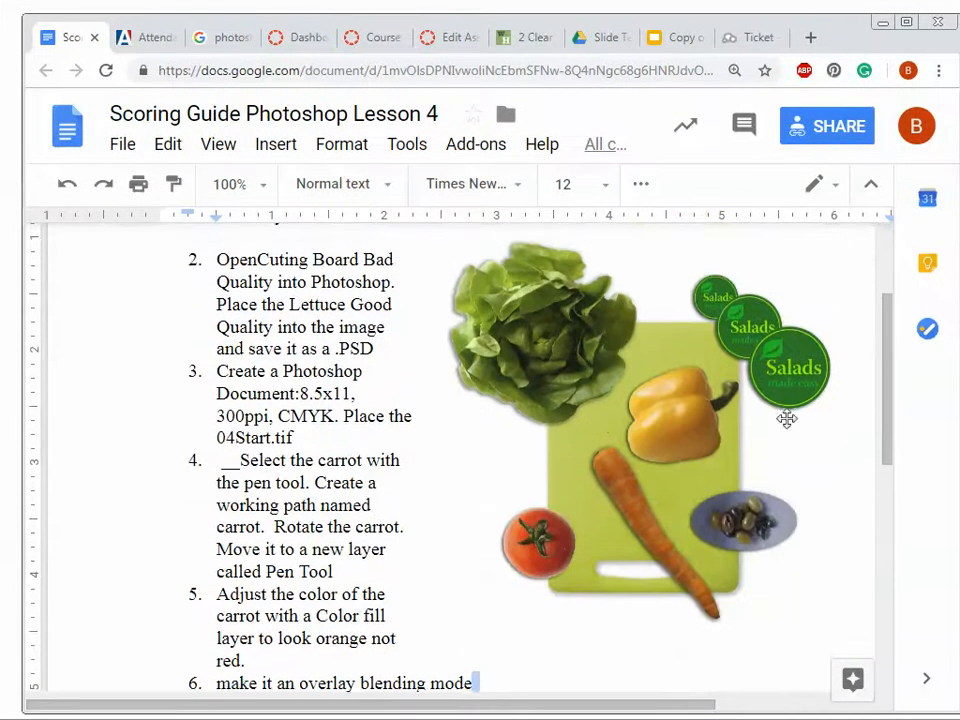
pyautogui.scroll(-5, 643, 499)
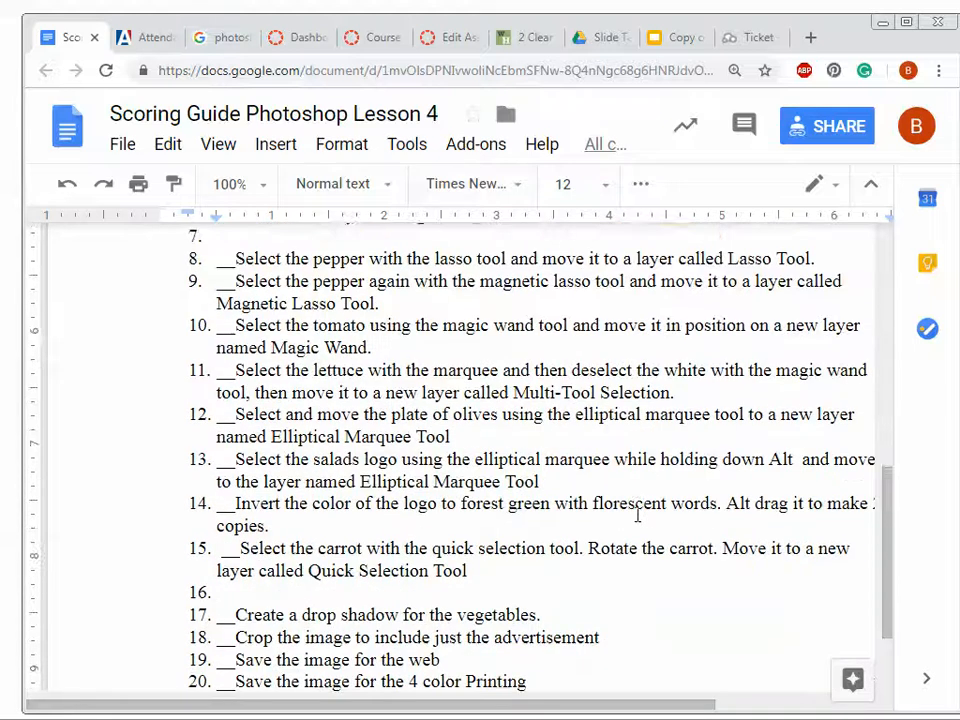
pyautogui.scroll(3, 637, 515)
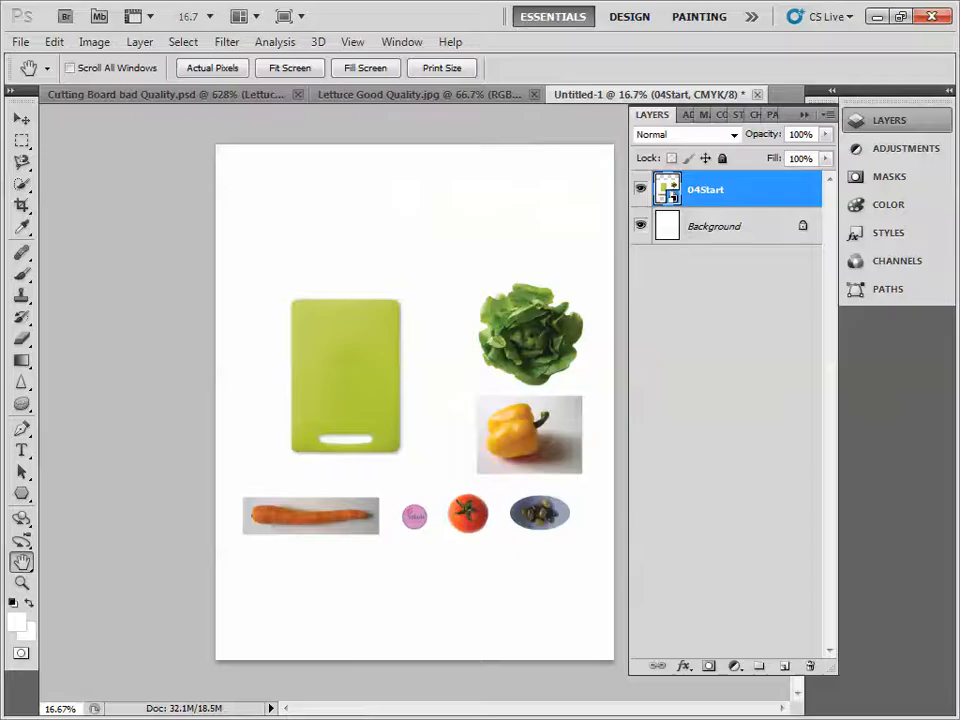
# - Trace a closed path around the carrot's outline with the Pen tool and display the document's paths
pyautogui.click(21, 583)
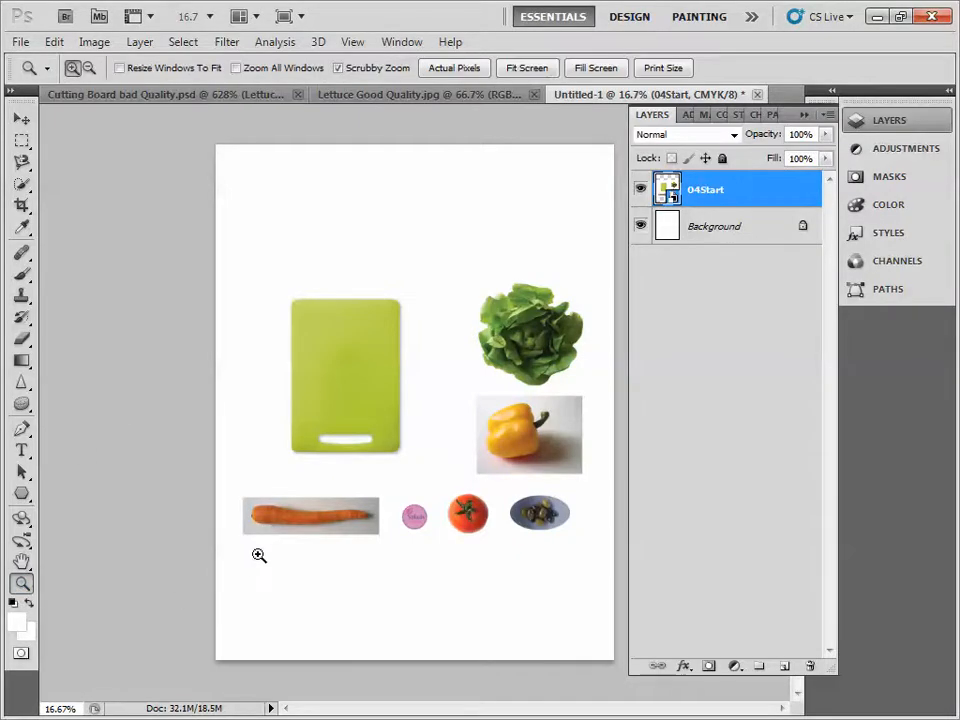
pyautogui.click(320, 523)
pyautogui.click(320, 523)
pyautogui.click(257, 557)
pyautogui.click(253, 557)
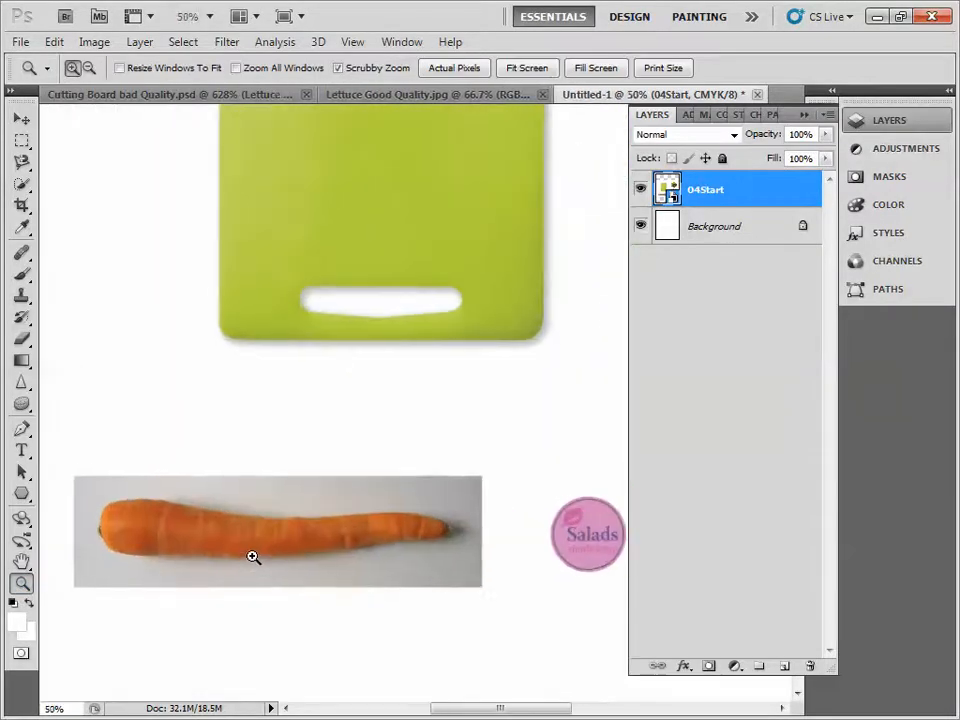
pyautogui.click(229, 572)
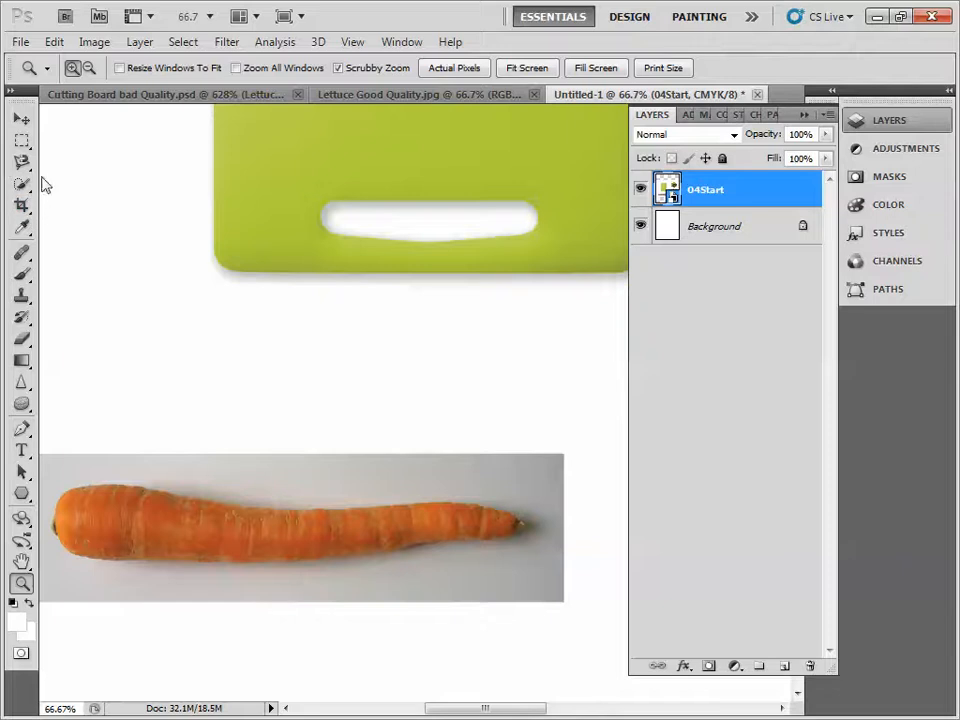
pyautogui.click(20, 430)
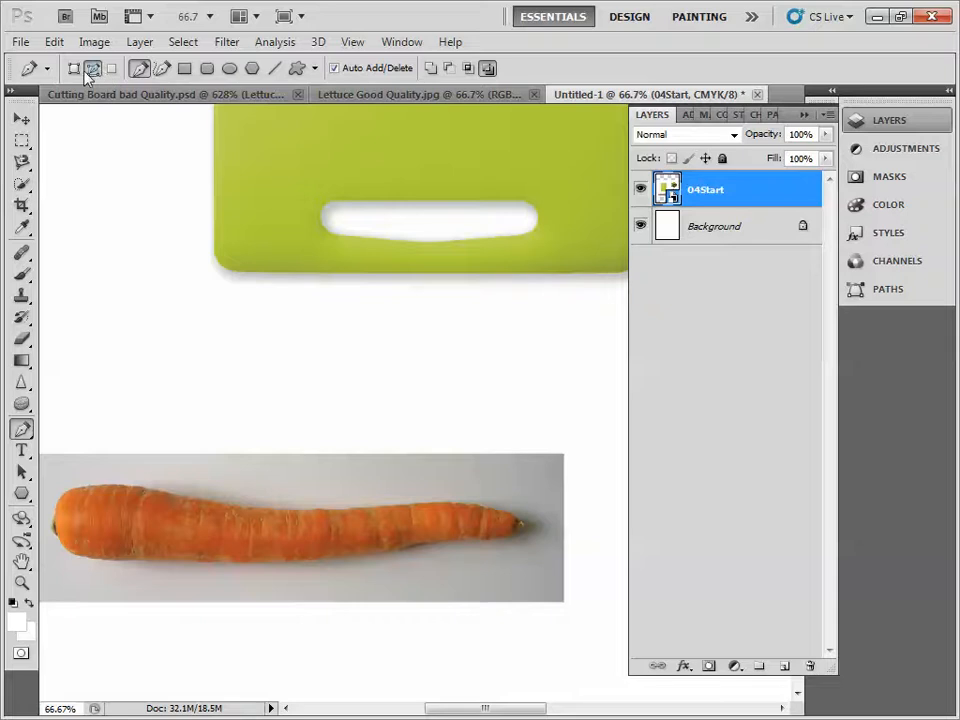
pyautogui.click(21, 582)
pyautogui.click(56, 524)
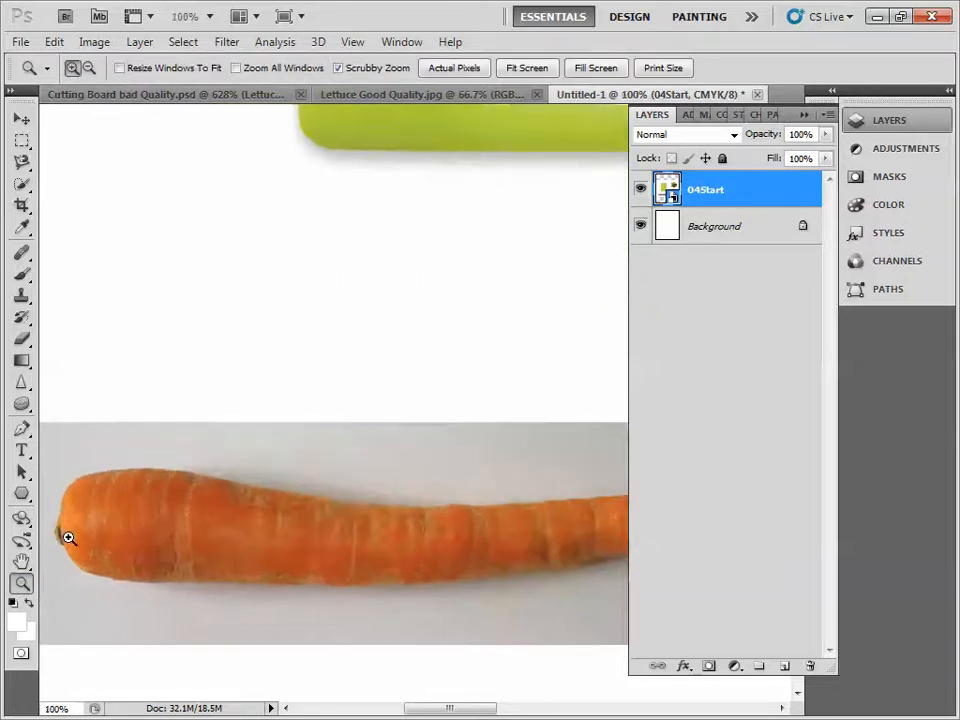
pyautogui.click(68, 538)
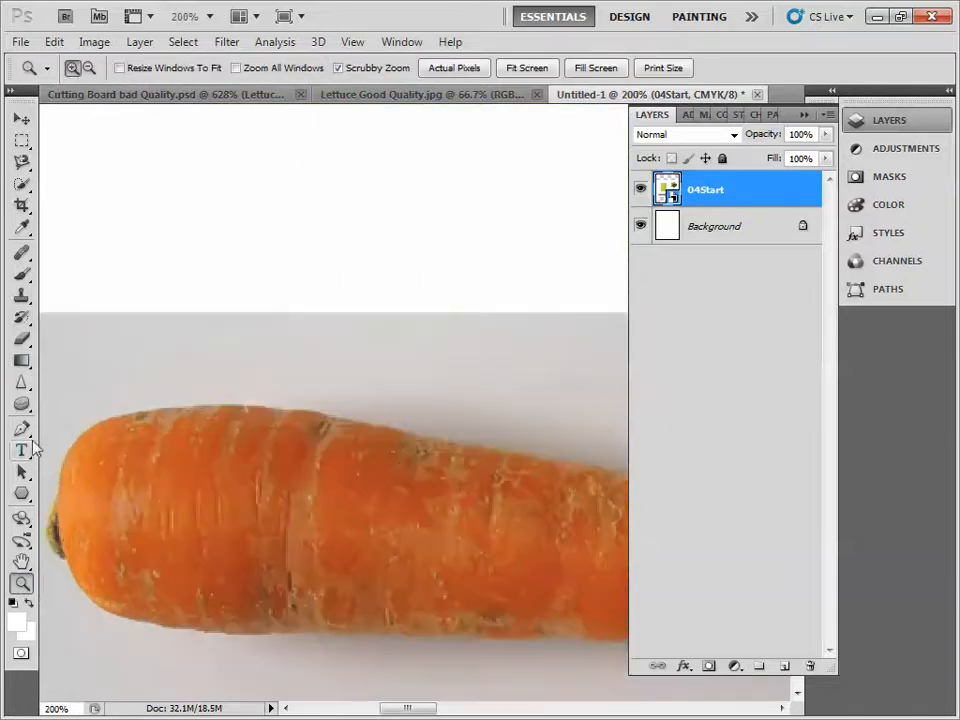
pyautogui.click(21, 428)
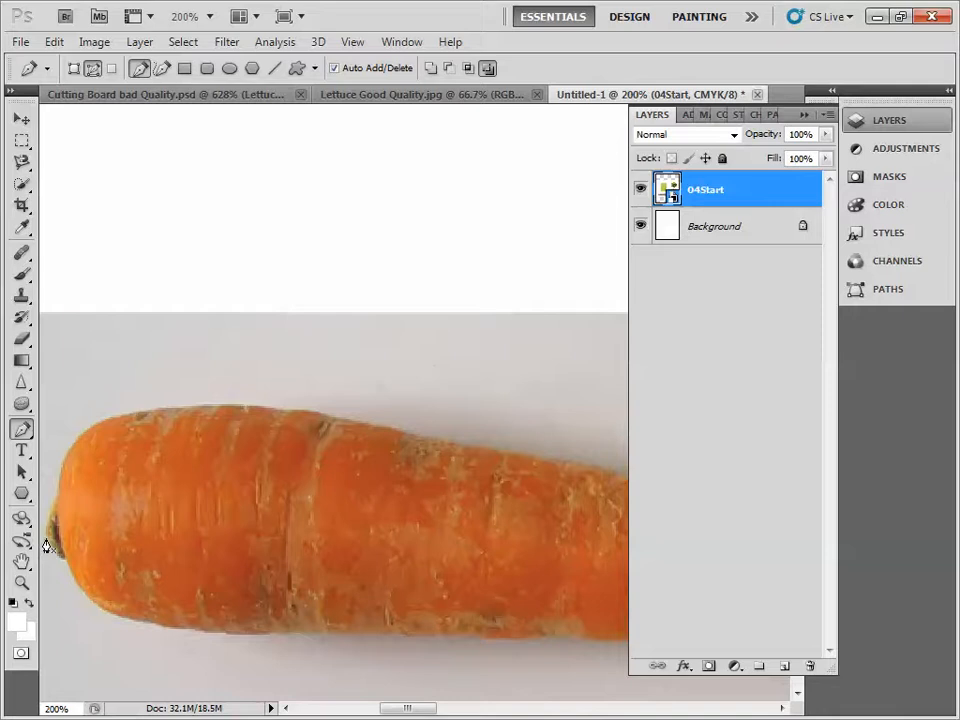
pyautogui.moveTo(46, 525); pyautogui.dragTo(46, 519)
pyautogui.moveTo(58, 488); pyautogui.dragTo(57, 487)
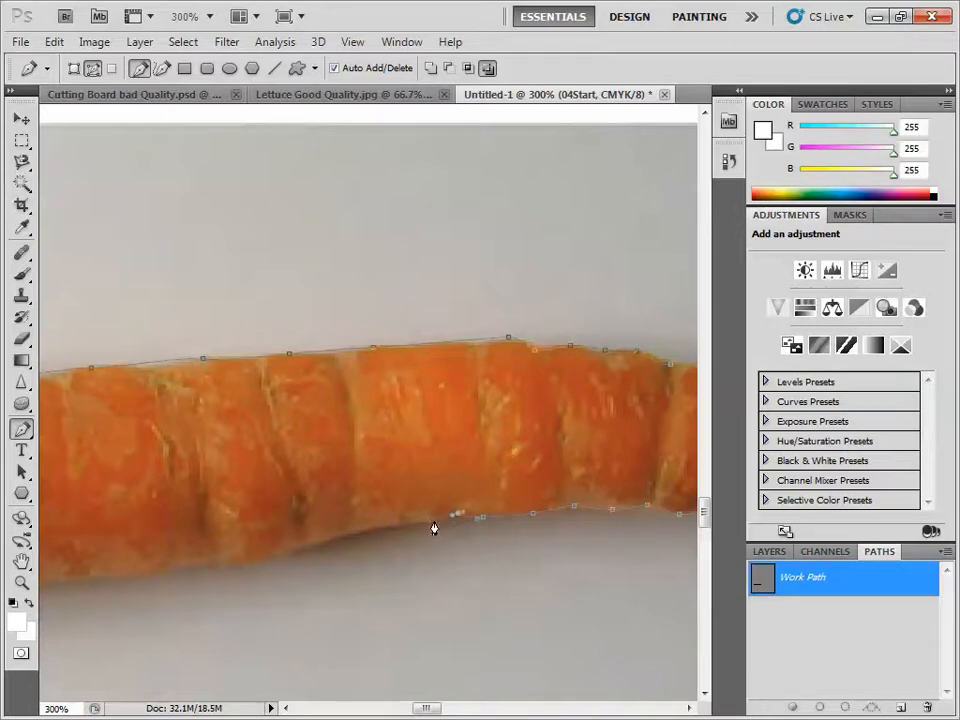
pyautogui.click(434, 520)
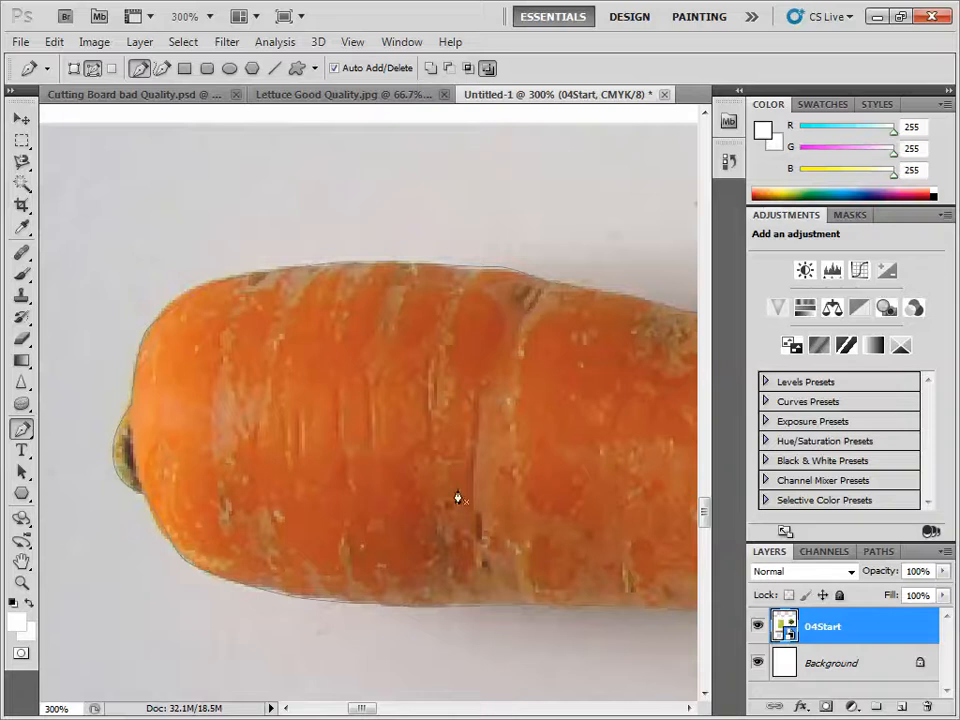
pyautogui.click(877, 555)
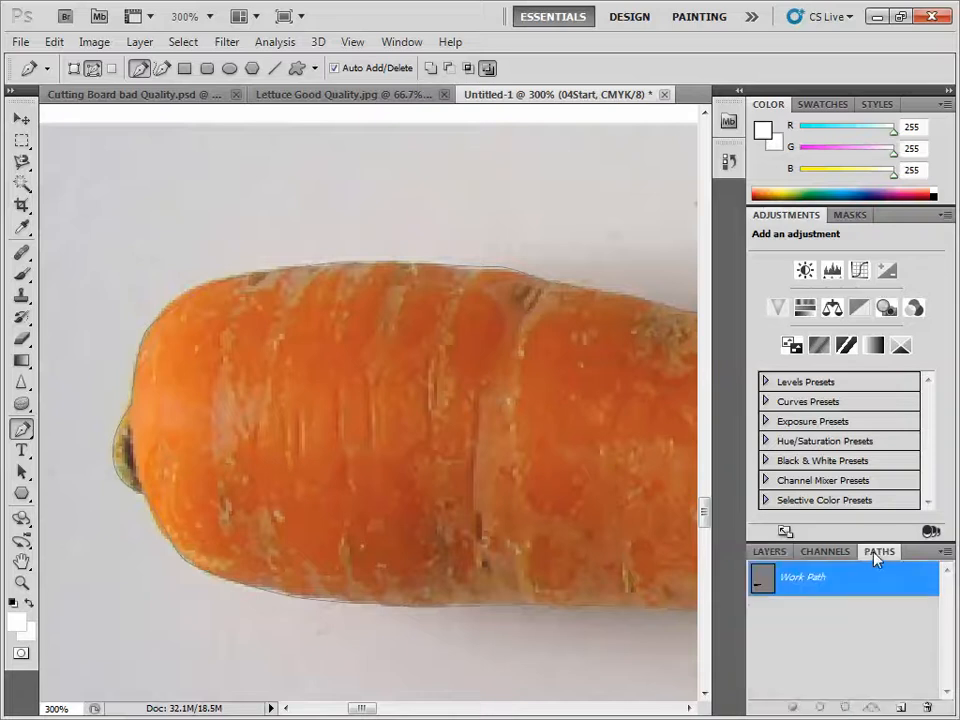
# - Save the work path as Carrott, load it as a selection, and return to the layer list
pyautogui.doubleClick(799, 585)
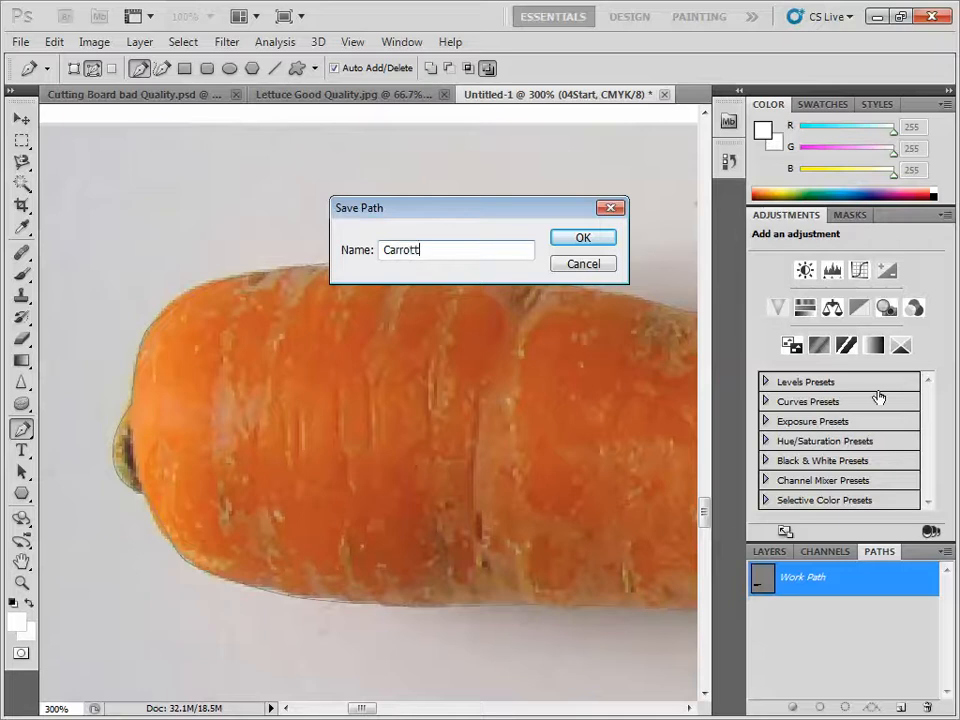
pyautogui.click(572, 241)
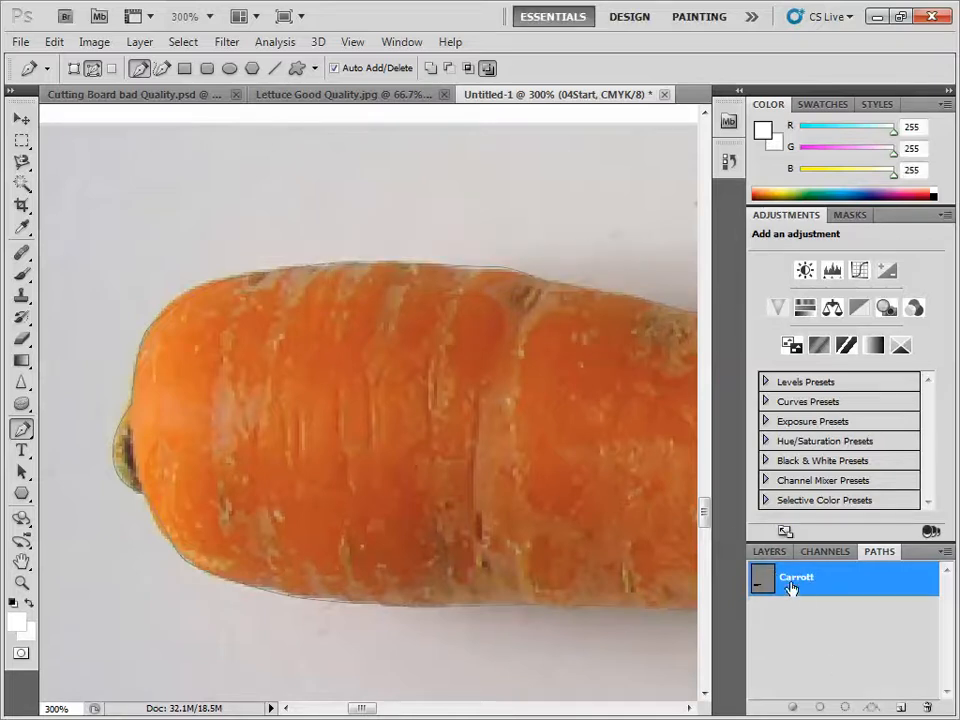
pyautogui.click(845, 707)
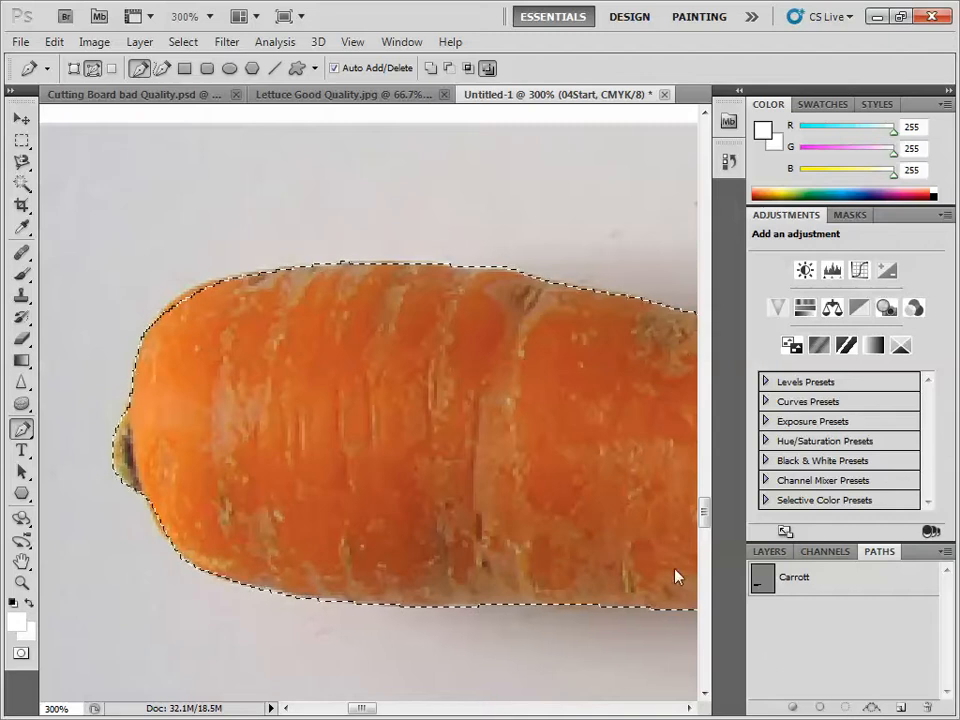
pyautogui.click(767, 551)
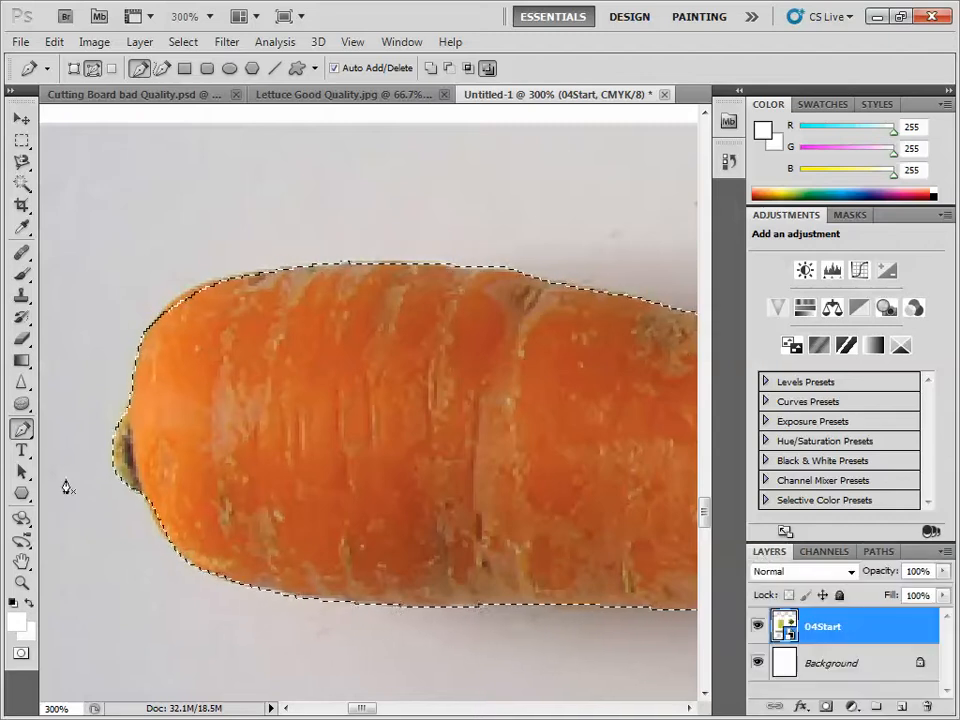
# - Try to move the selected carrot slightly with the Move tool, and undo the move
pyautogui.click(21, 118)
pyautogui.moveTo(266, 383)
pyautogui.mouseDown()
pyautogui.moveTo(242, 341)
pyautogui.moveTo(272, 388)
pyautogui.mouseUp()
pyautogui.click(54, 41)
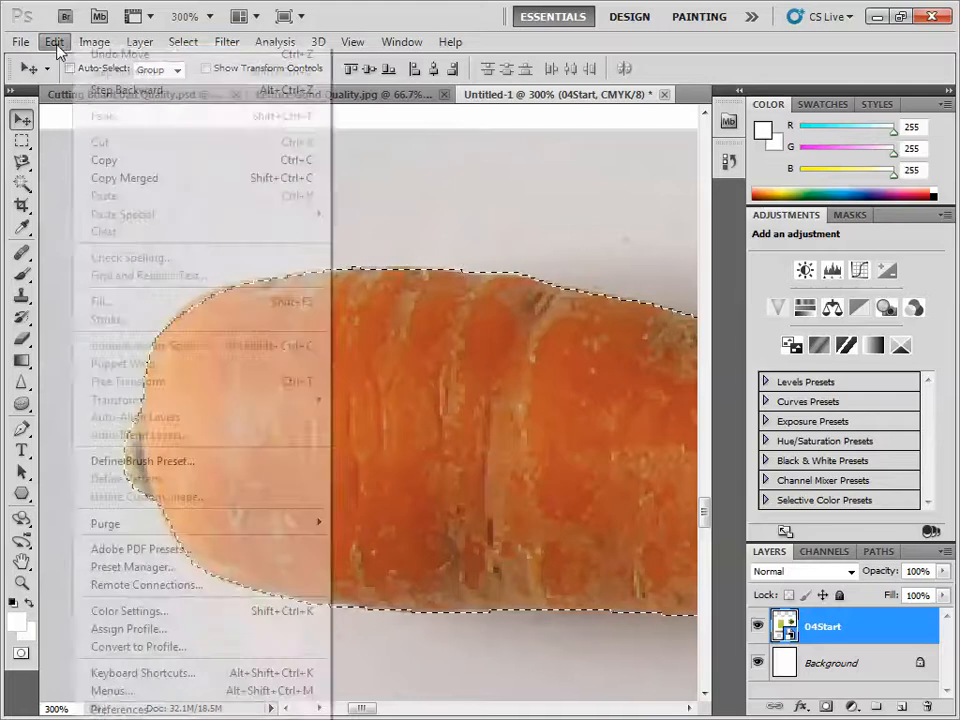
pyautogui.click(110, 52)
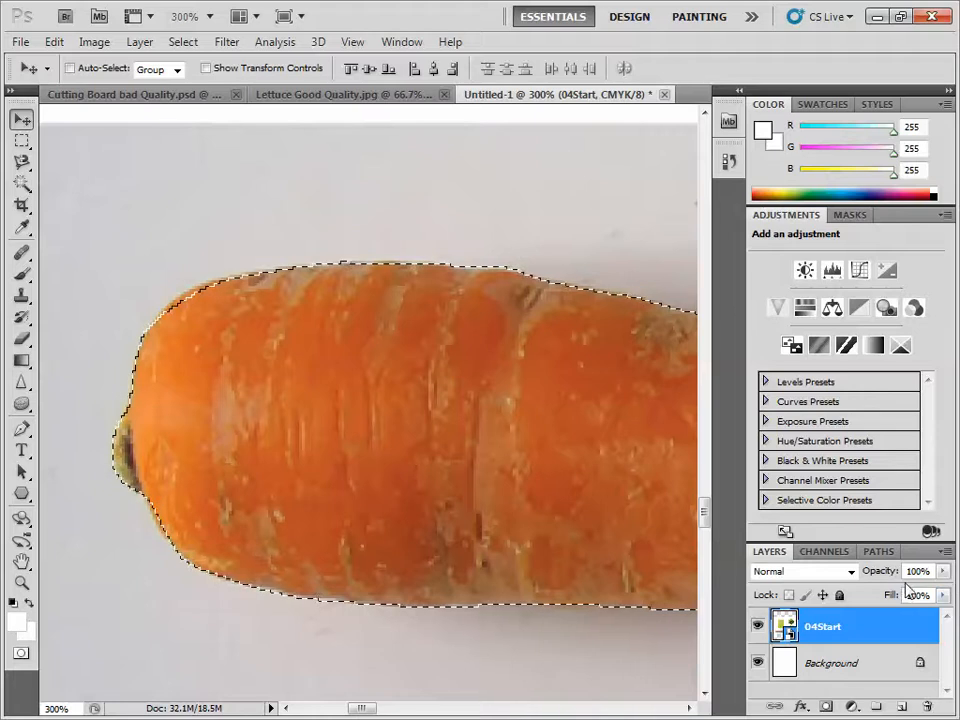
# - Merge all visible layers and move the selected carrot out of its photo to the blank area just below
pyautogui.click(944, 552)
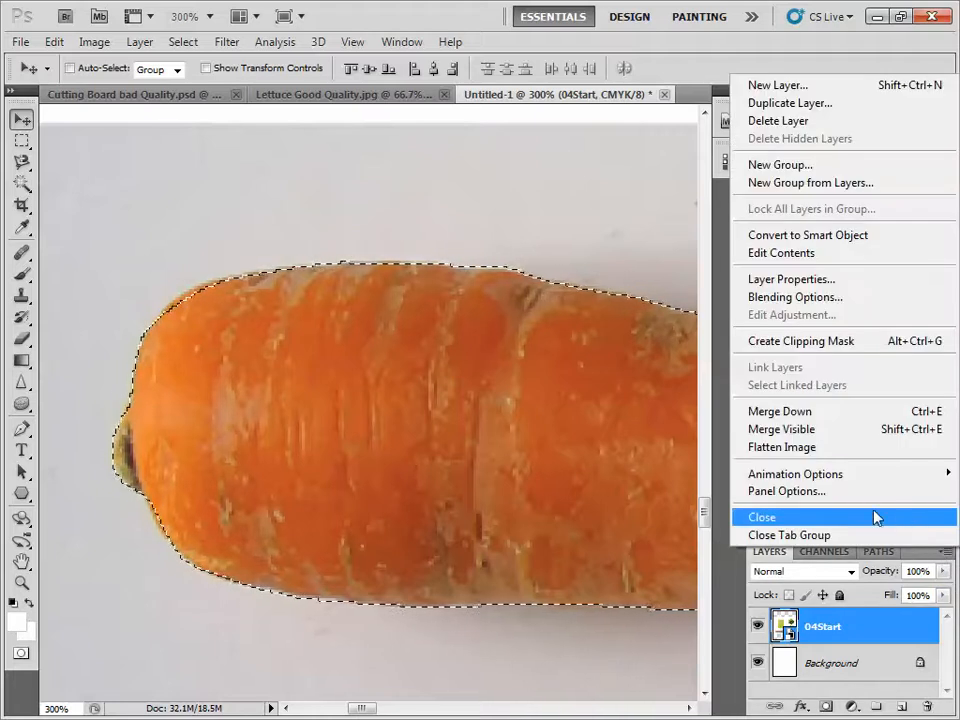
pyautogui.click(812, 430)
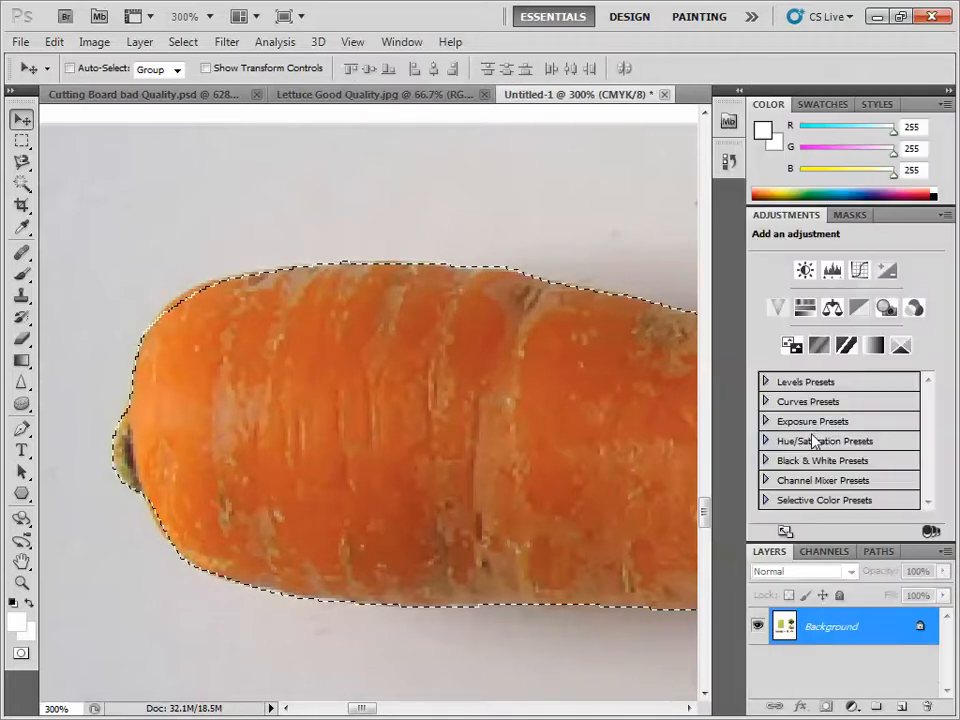
pyautogui.doubleClick(22, 561)
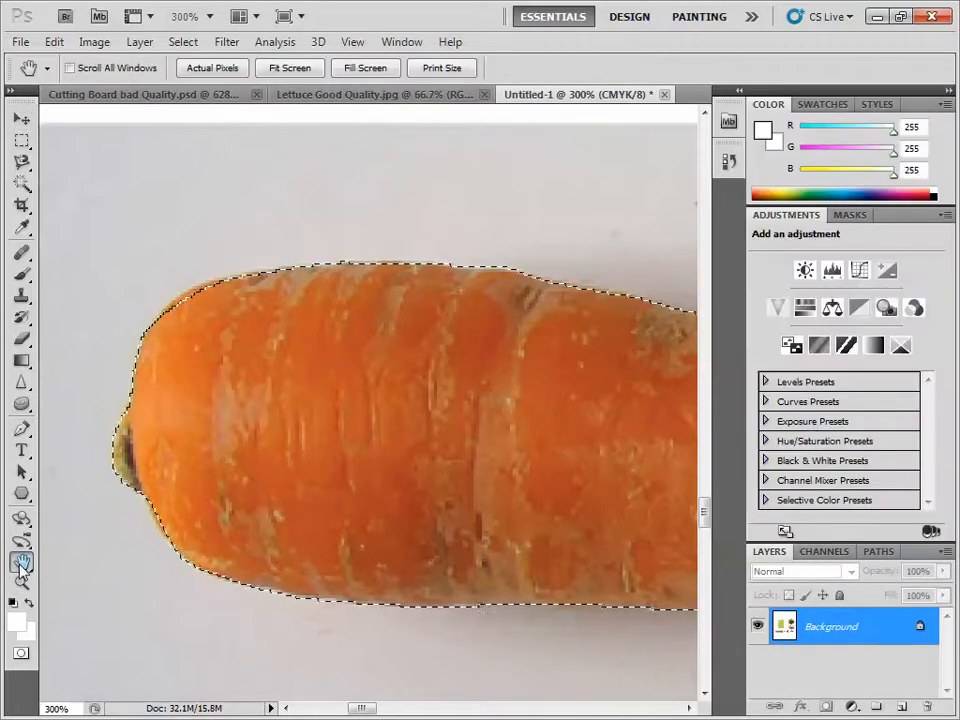
pyautogui.click(21, 118)
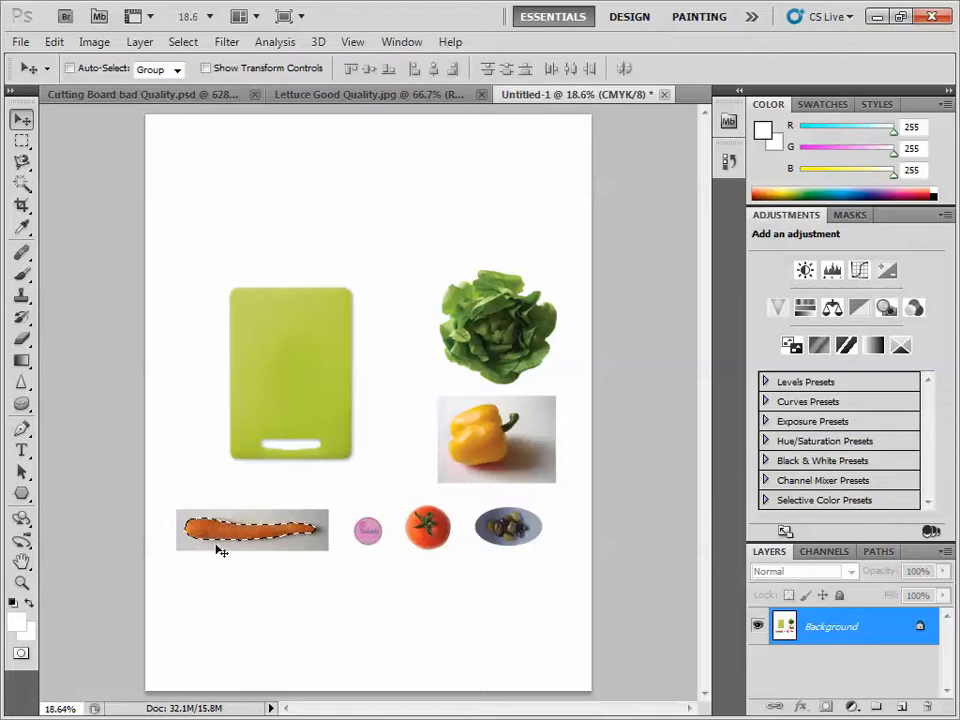
pyautogui.moveTo(223, 540); pyautogui.dragTo(233, 578)
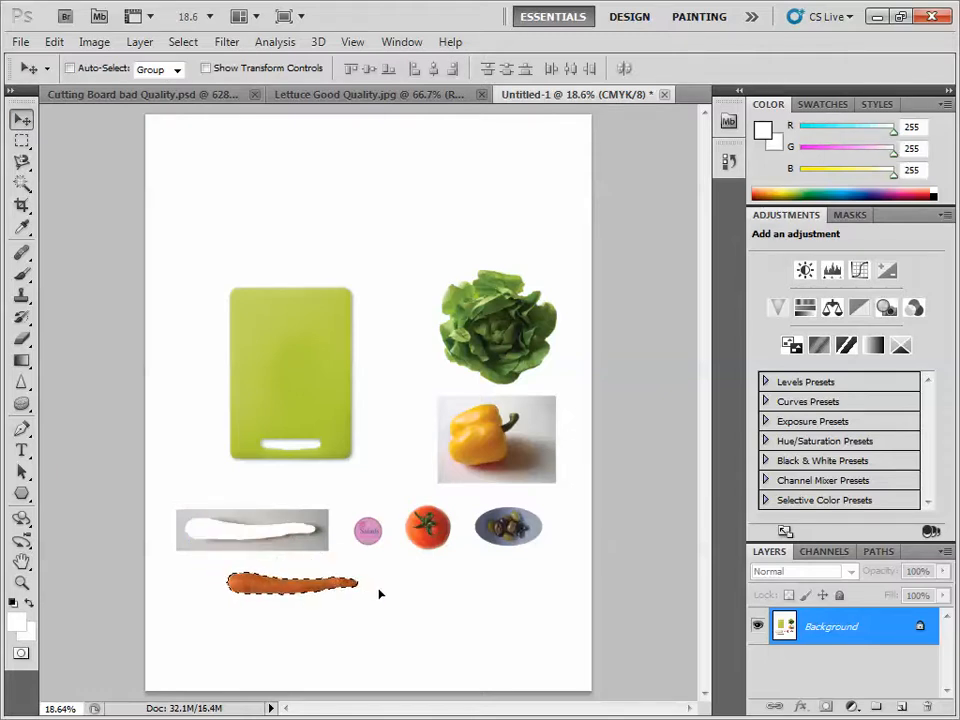
# - Copy the selected carrot to a new layer with Layer via Copy
pyautogui.click(140, 43)
pyautogui.moveTo(149, 66)
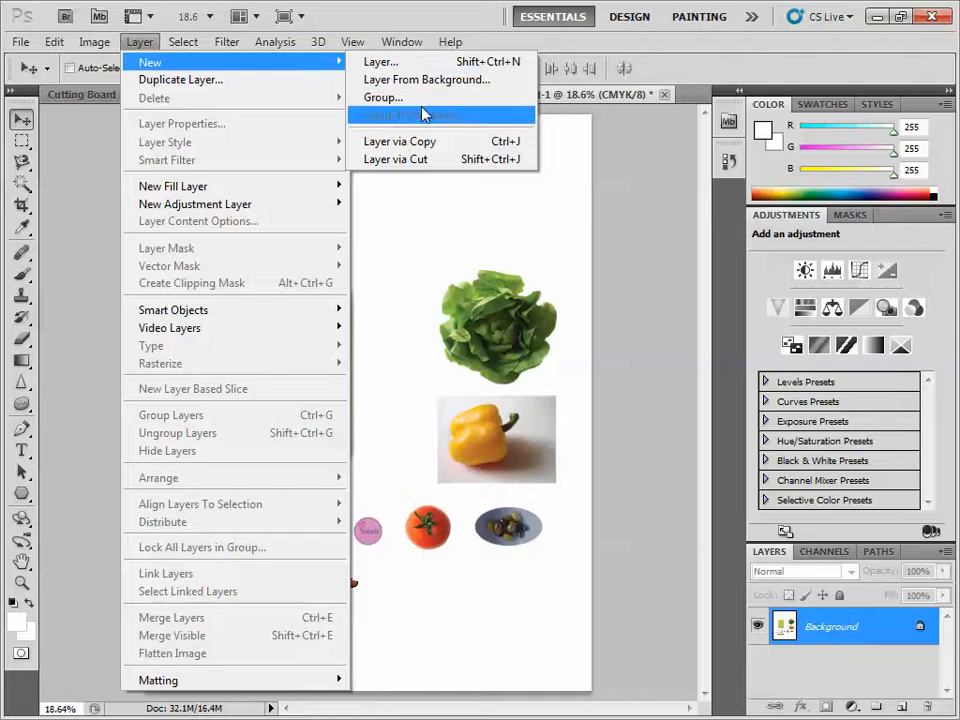
pyautogui.click(425, 141)
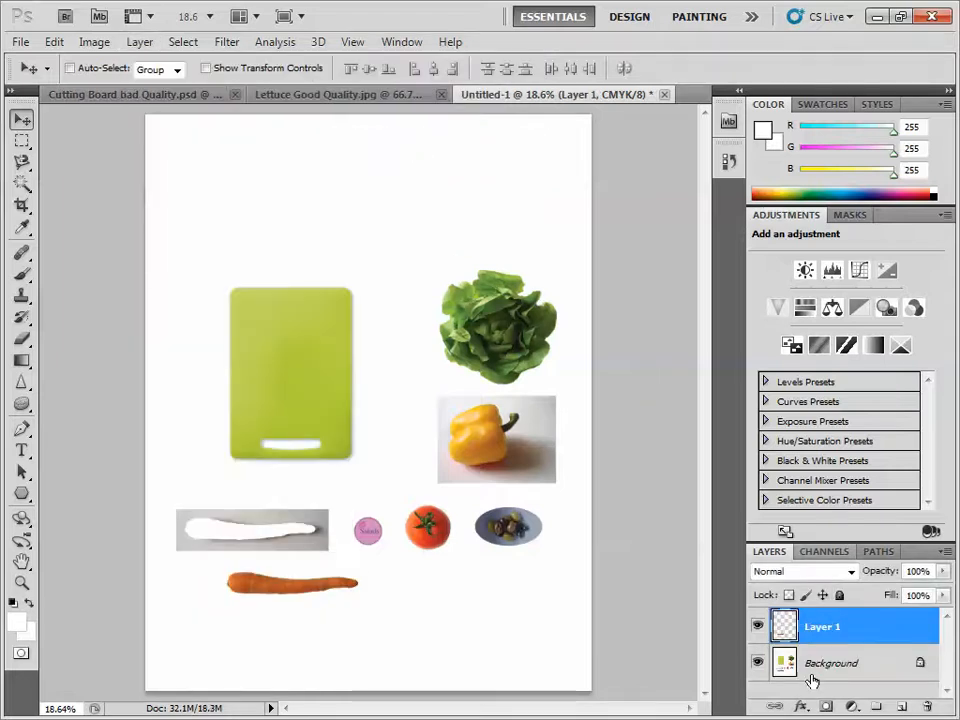
pyautogui.doubleClick(818, 640)
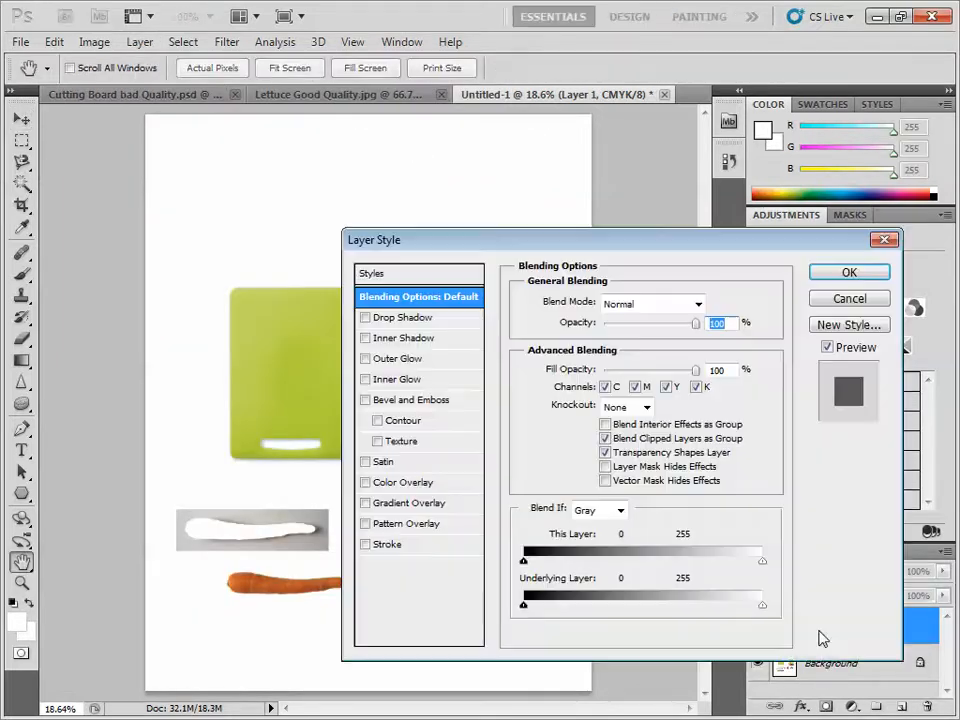
pyautogui.click(882, 241)
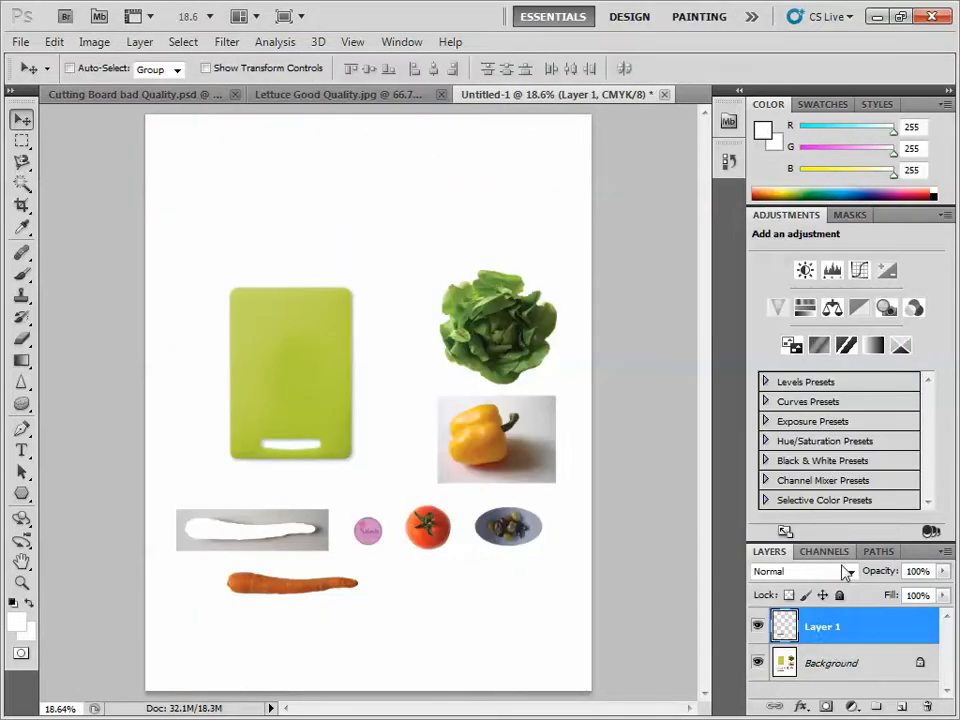
pyautogui.doubleClick(818, 638)
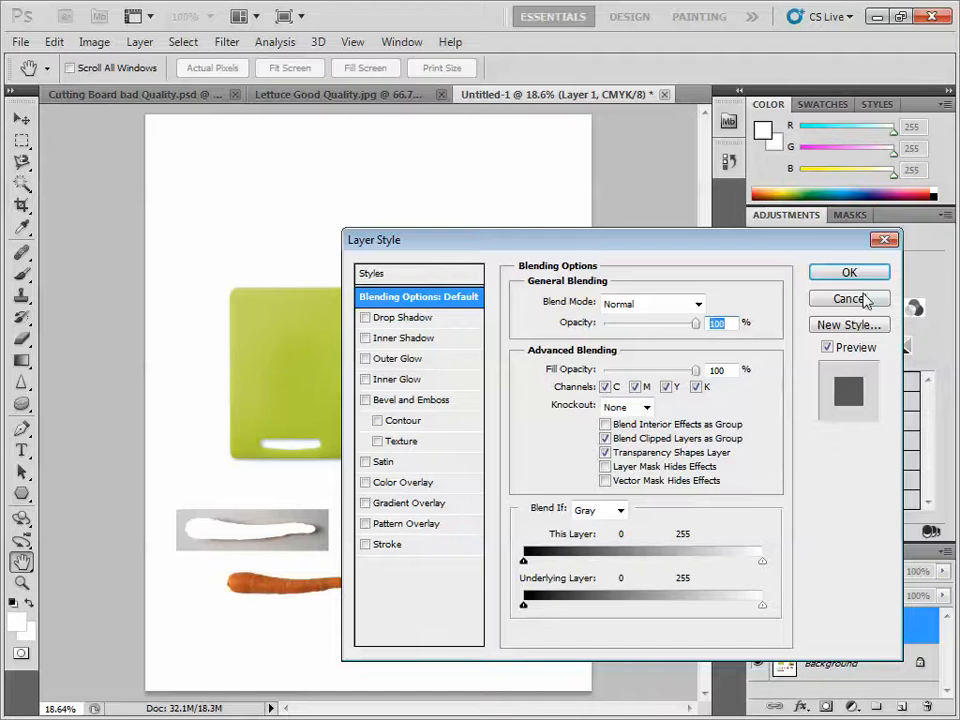
pyautogui.click(846, 300)
# - Rename the copied carrot's layer to Pen Tool
pyautogui.doubleClick(816, 628)
pyautogui.doubleClick(816, 628)
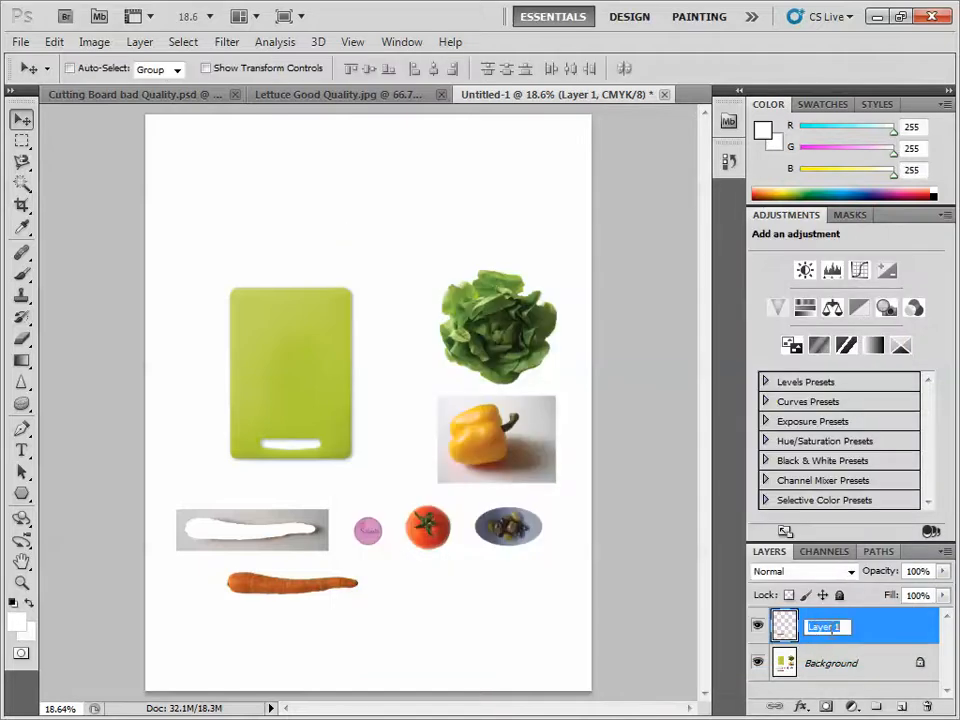
pyautogui.write('c')
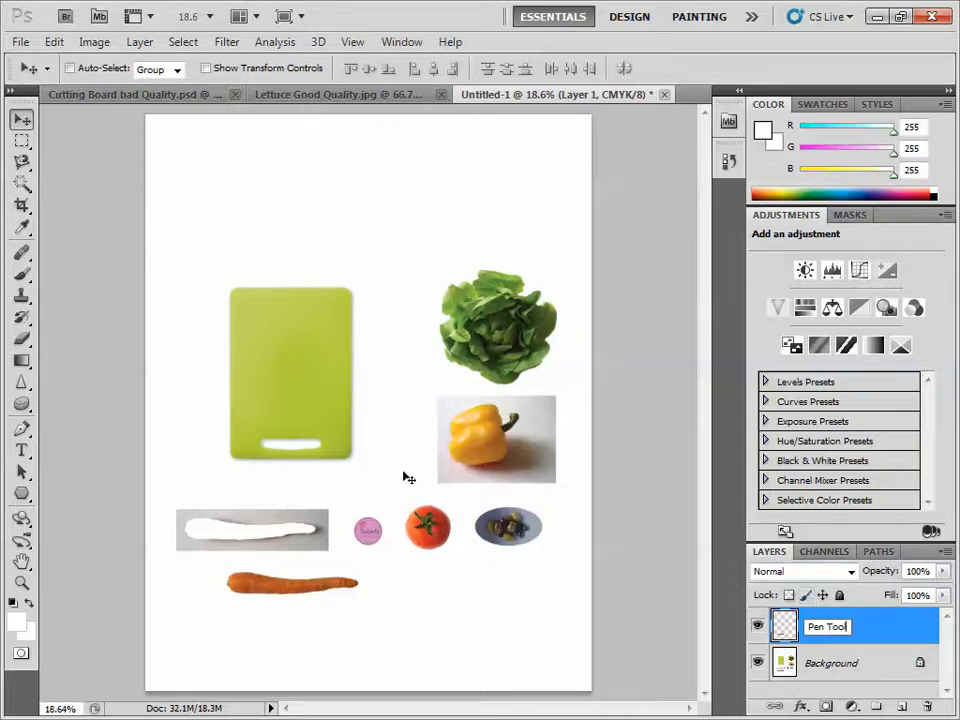
pyautogui.press('Return')
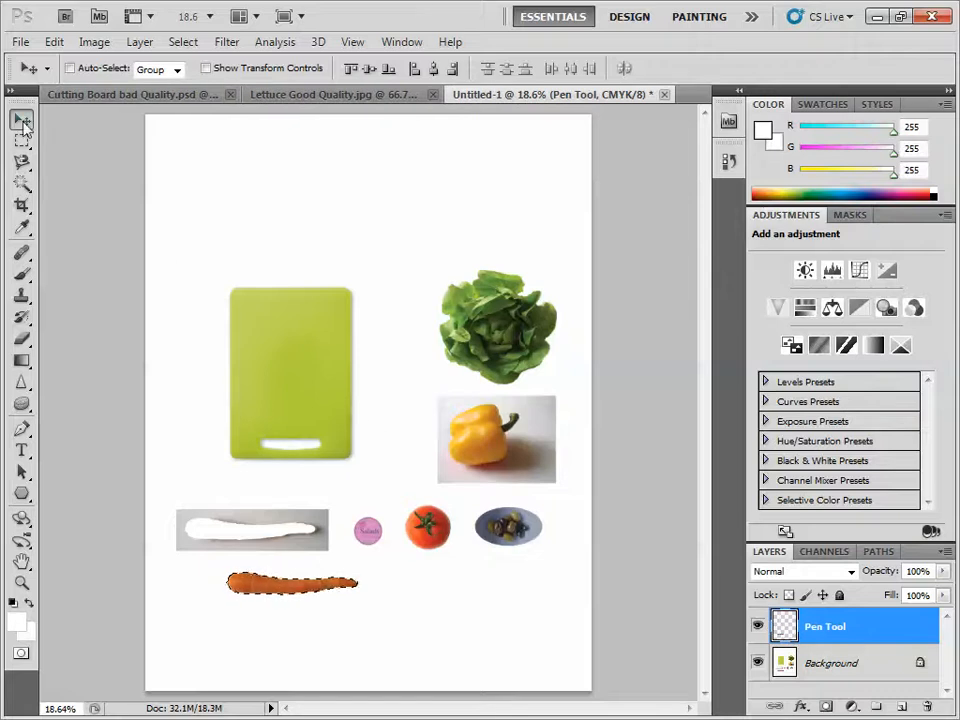
# - Move the Pen Tool layer's carrot onto the lower part of the cutting board and rotate it about 47 degrees clockwise
pyautogui.moveTo(267, 590); pyautogui.dragTo(305, 460)
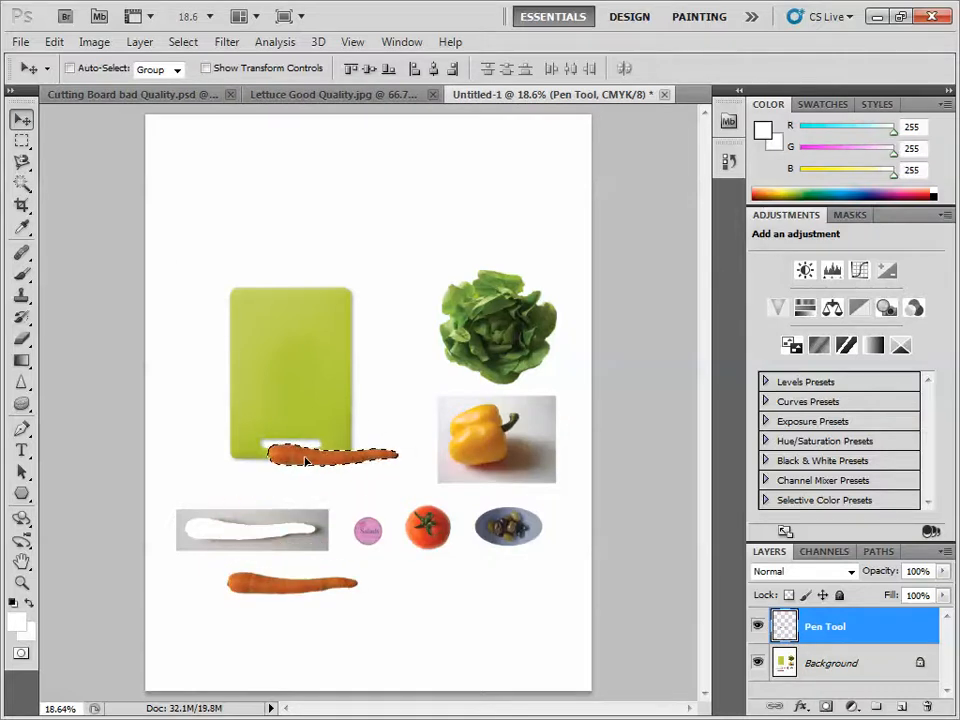
pyautogui.hotkey('ctrl', 't')
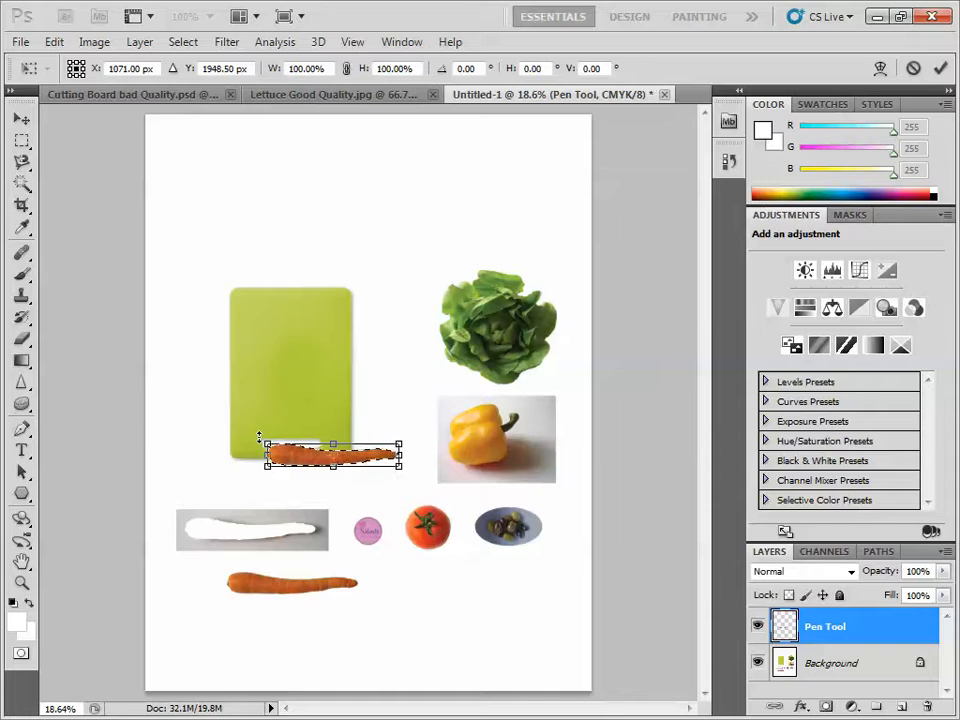
pyautogui.moveTo(281, 440); pyautogui.dragTo(300, 406)
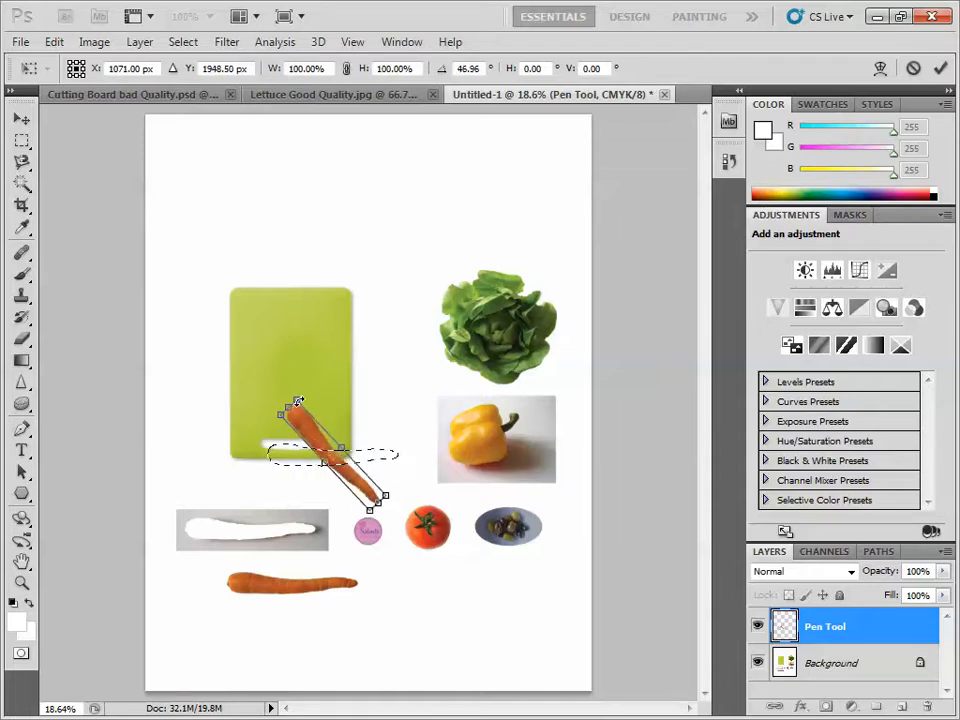
pyautogui.moveTo(332, 465); pyautogui.dragTo(328, 440)
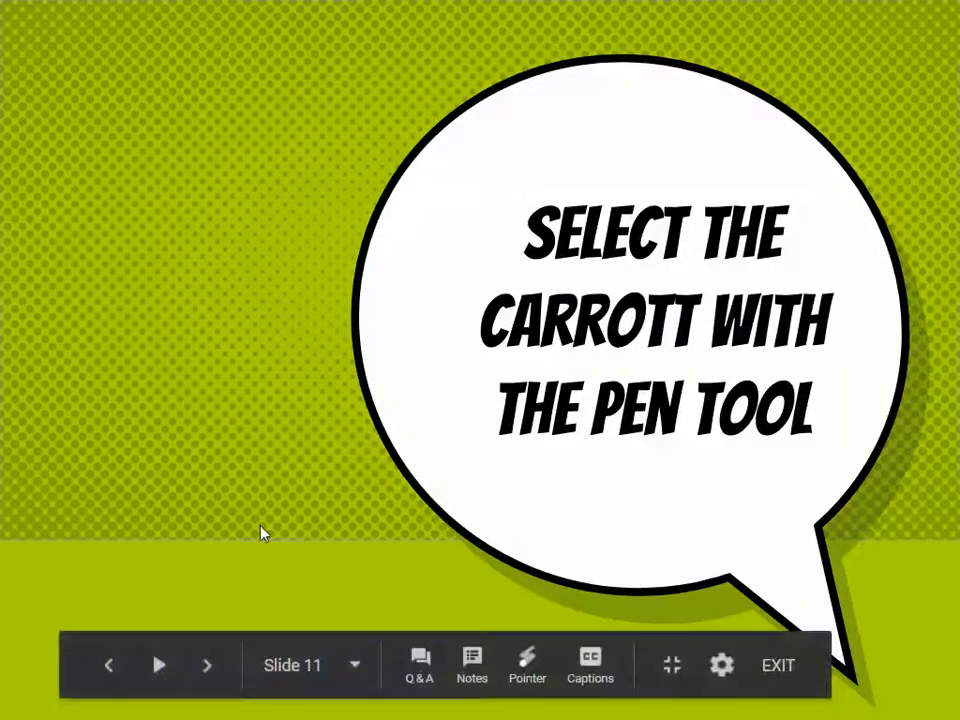
# - Switch to the lesson slides and read the instructions for the carrot's path, rotation and color adjustment, and for selecting the pepper
pyautogui.click(198, 318)
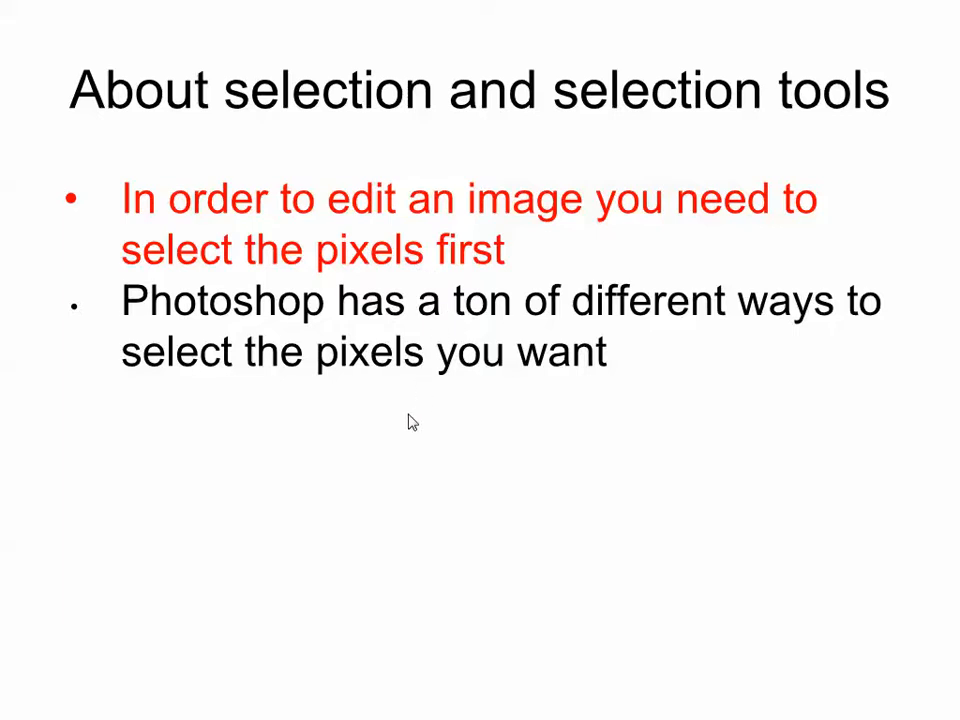
pyautogui.press('Left')
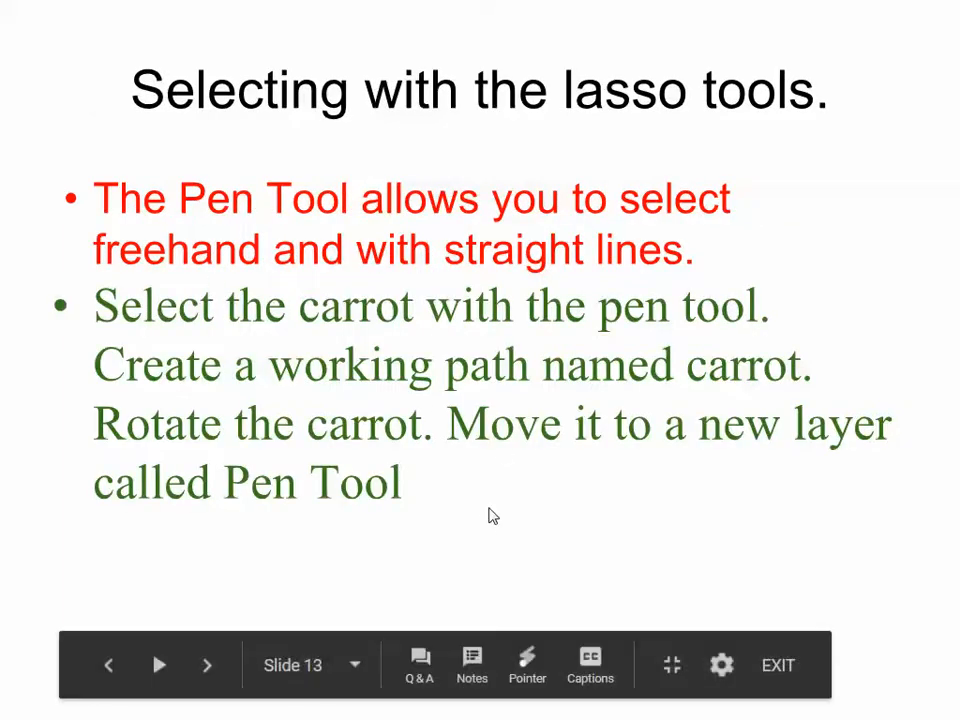
pyautogui.press('Right')
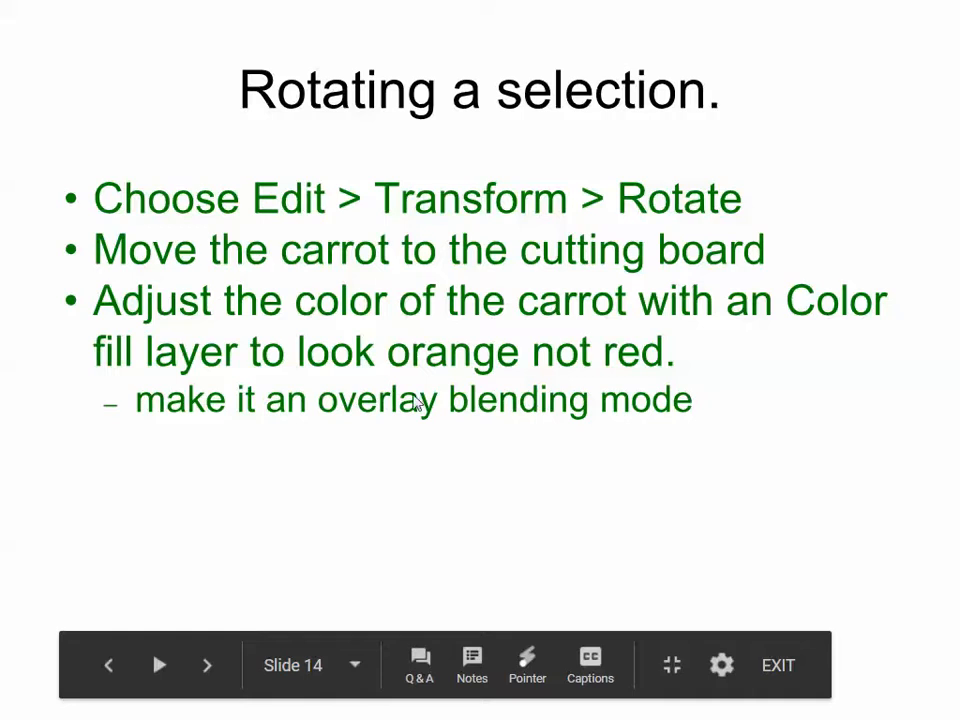
pyautogui.press('Right')
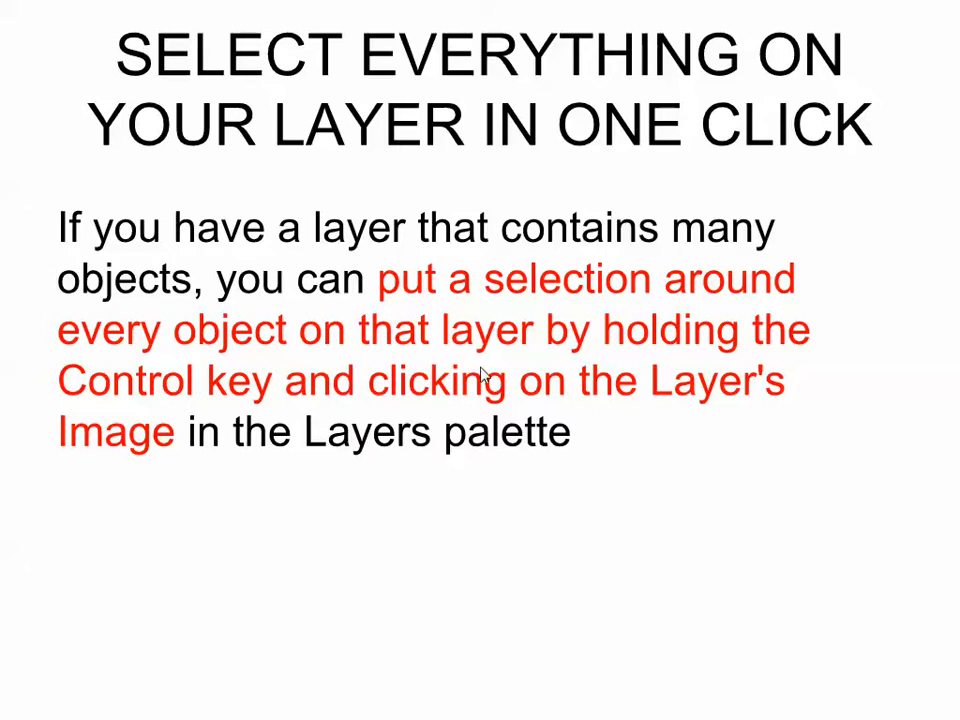
pyautogui.click(495, 539)
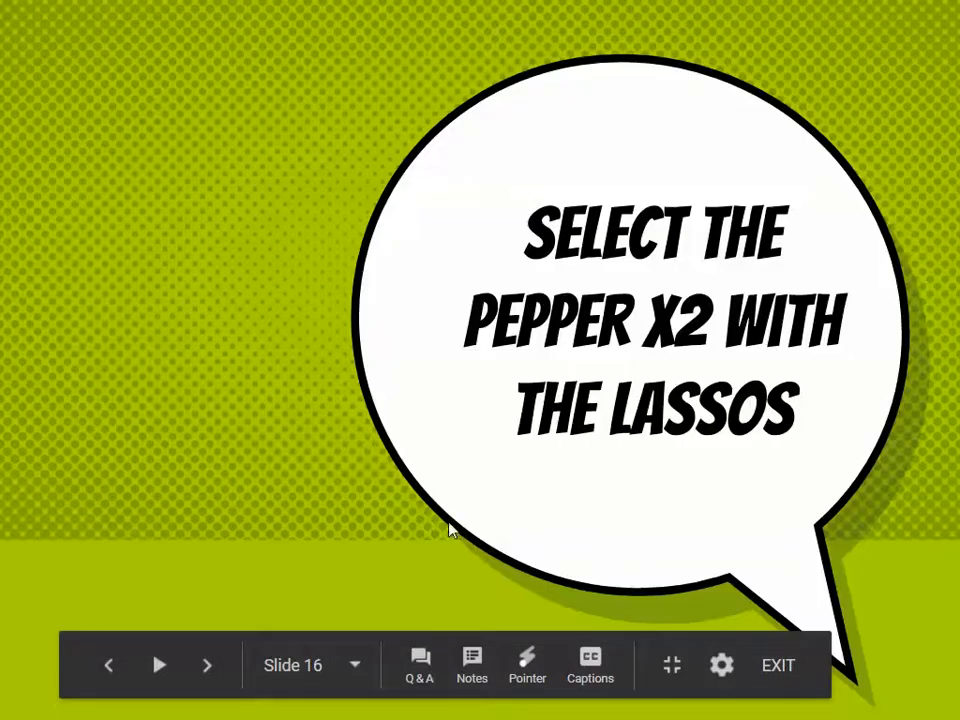
pyautogui.click(397, 519)
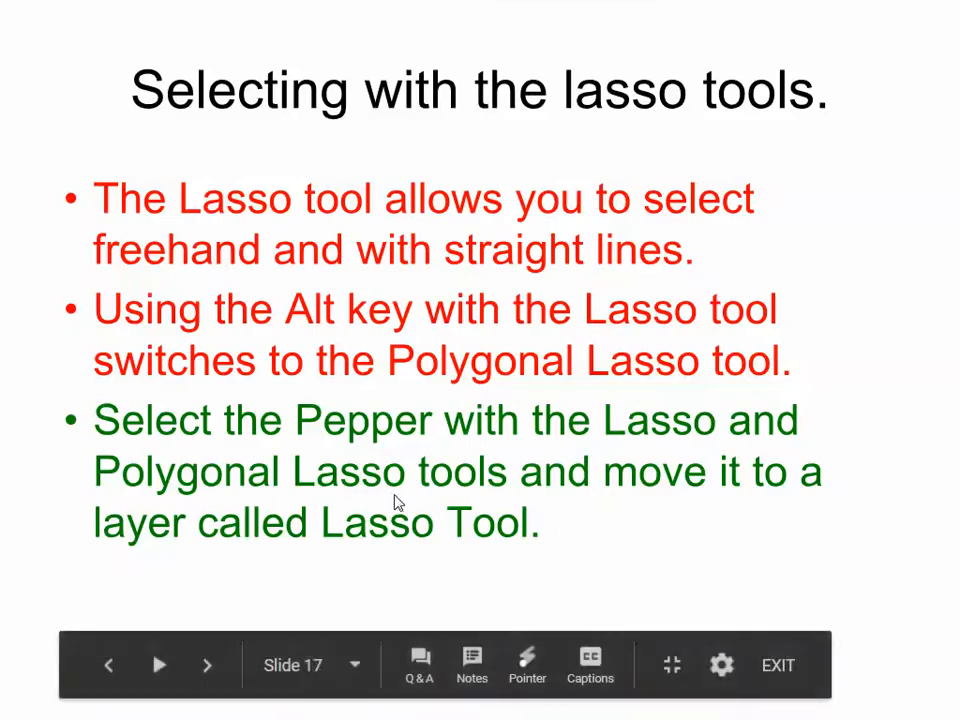
pyautogui.press('Left')
pyautogui.press('Left')
pyautogui.press('Left')
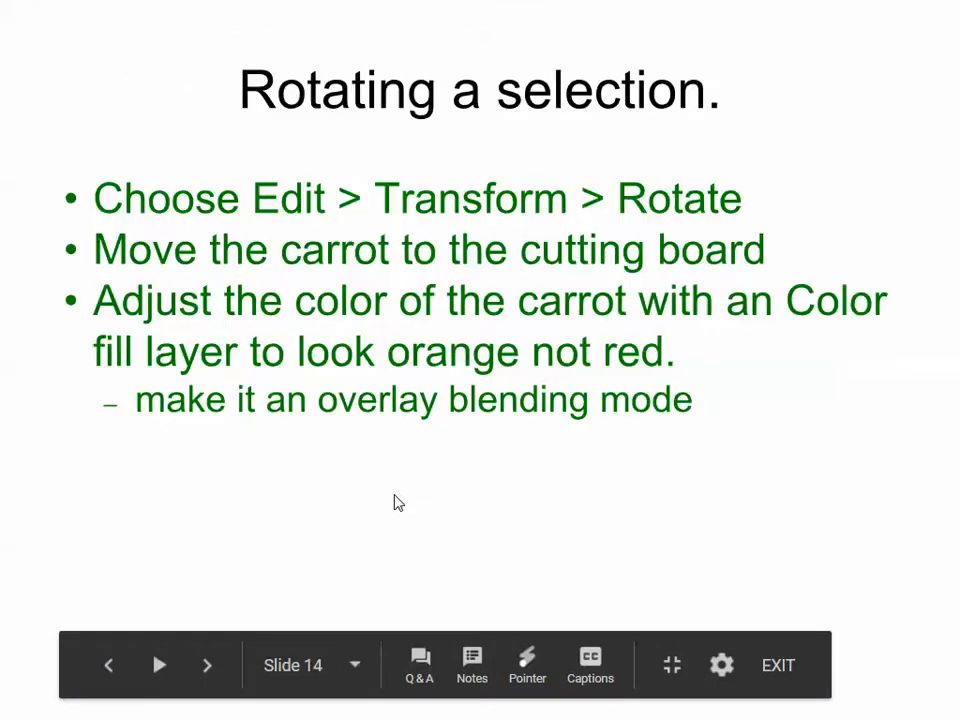
pyautogui.press('Left')
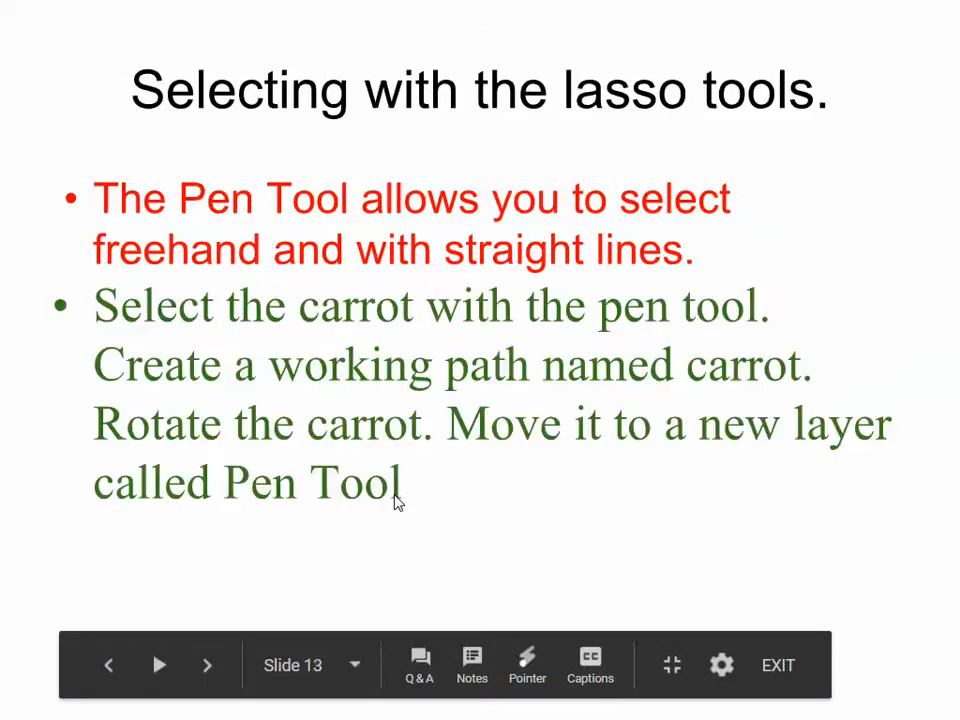
pyautogui.press('Right')
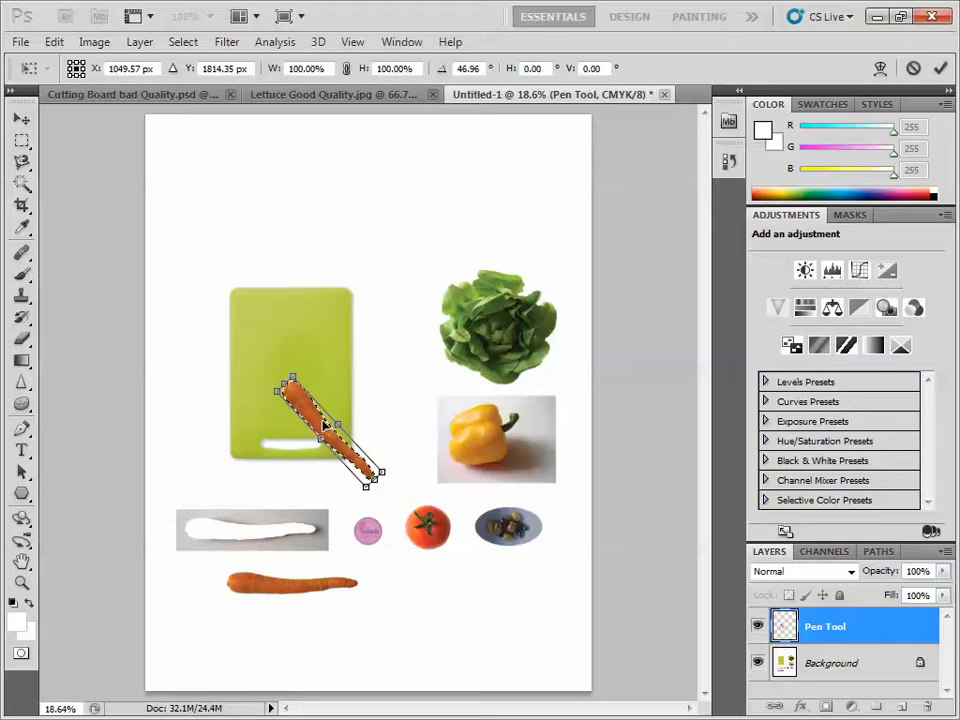
# - Apply the carrot's transform and add a Color Balance adjustment layer limited to the carrot selection
pyautogui.press('Return')
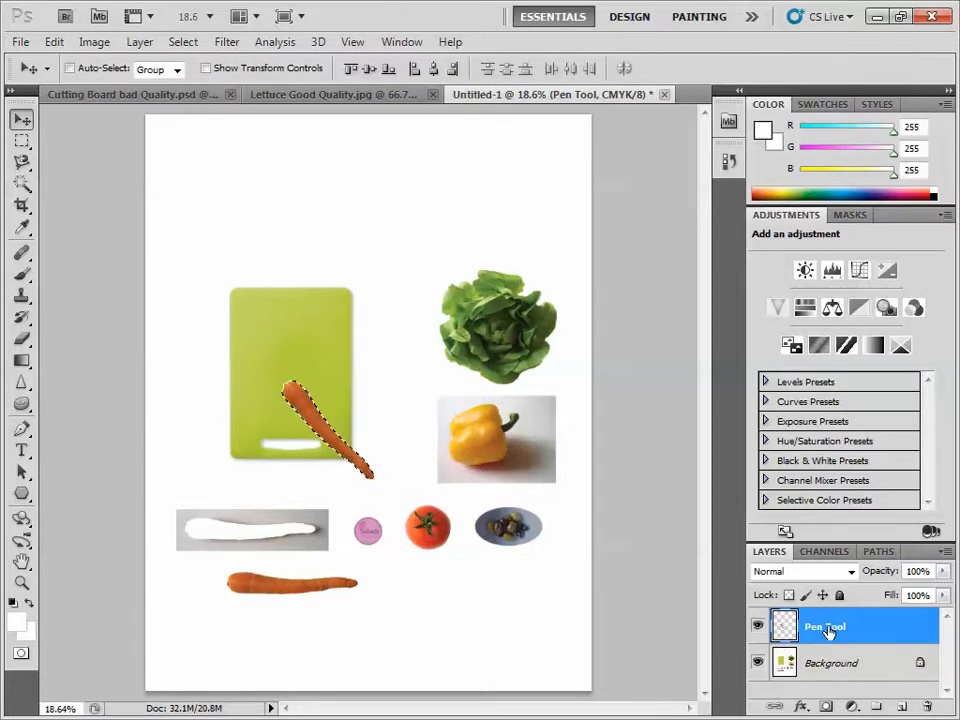
pyautogui.click(850, 707)
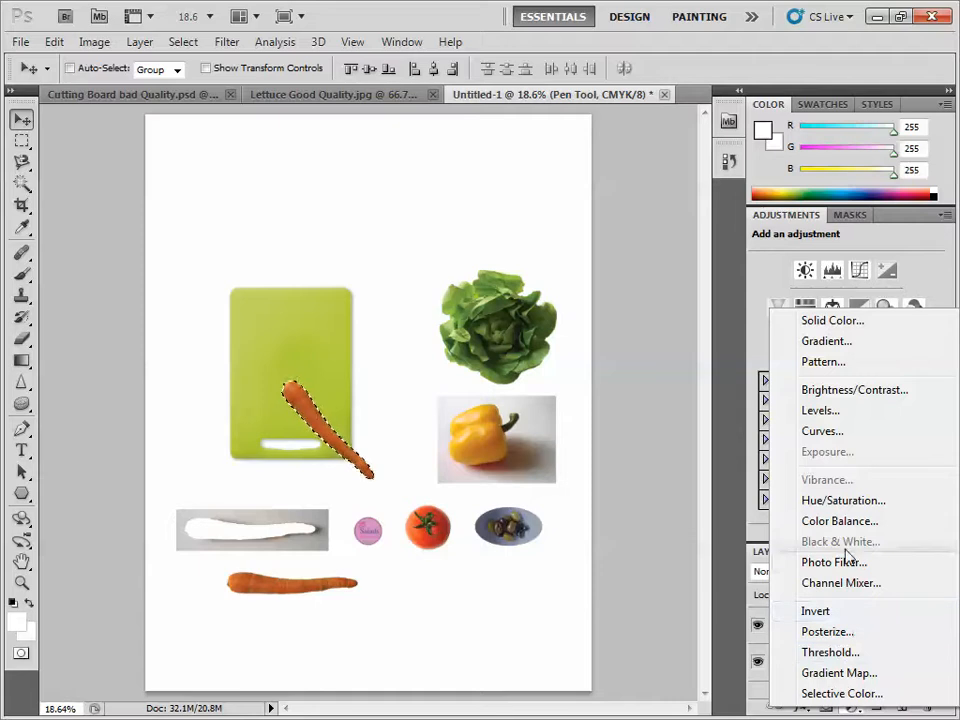
pyautogui.click(840, 521)
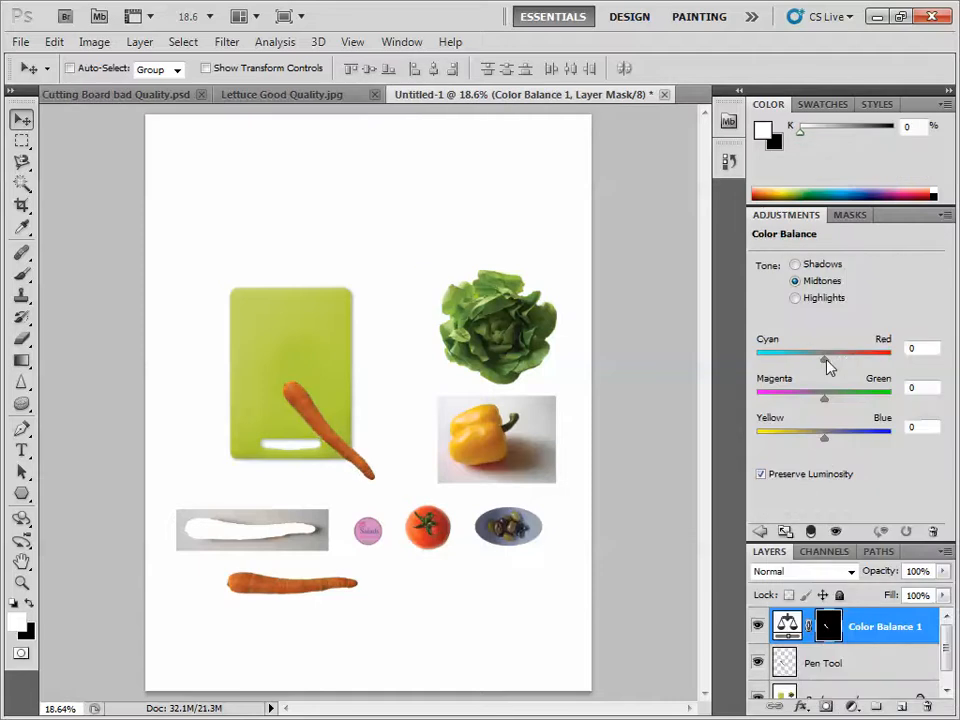
# - Set the carrot's Color Balance midtones to +85 toward red, +47 toward green and +51 toward blue
pyautogui.moveTo(828, 358); pyautogui.dragTo(882, 366)
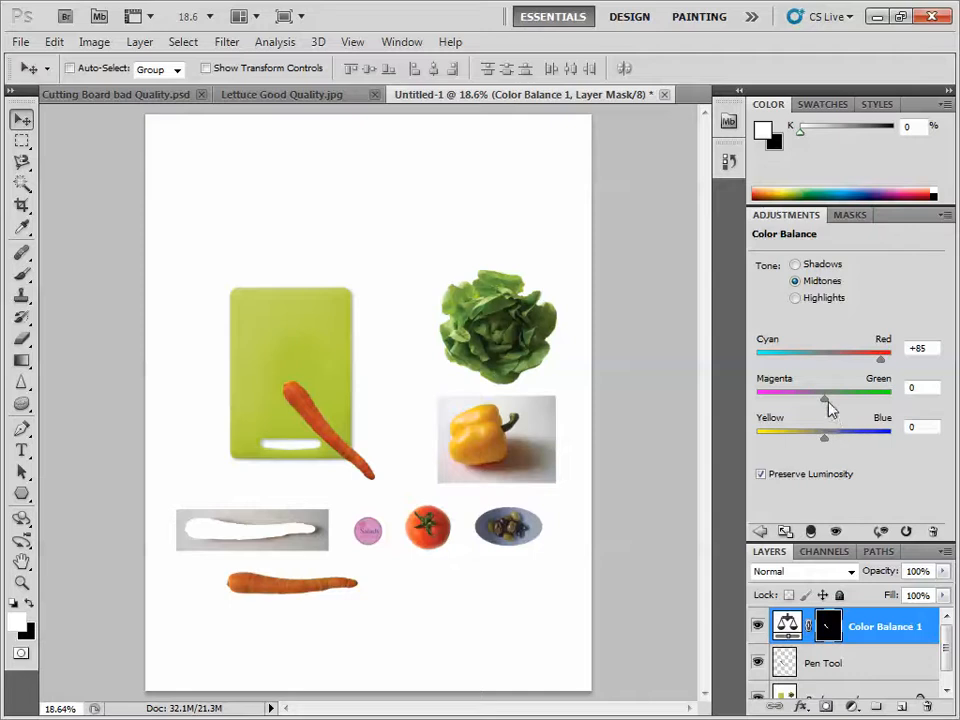
pyautogui.moveTo(826, 402); pyautogui.dragTo(857, 399)
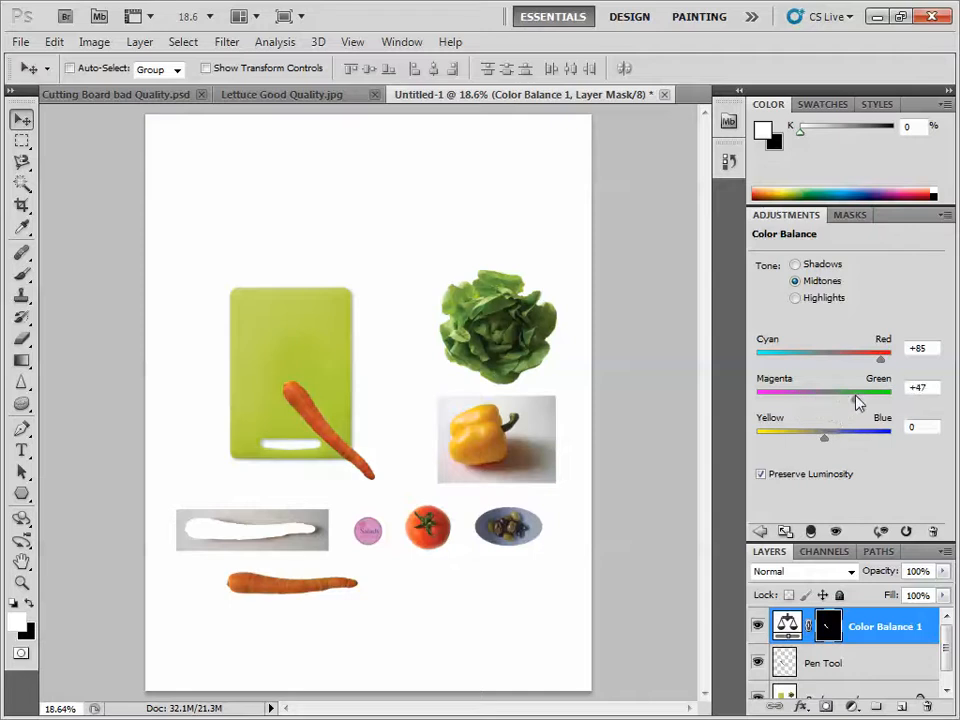
pyautogui.moveTo(831, 440); pyautogui.dragTo(856, 438)
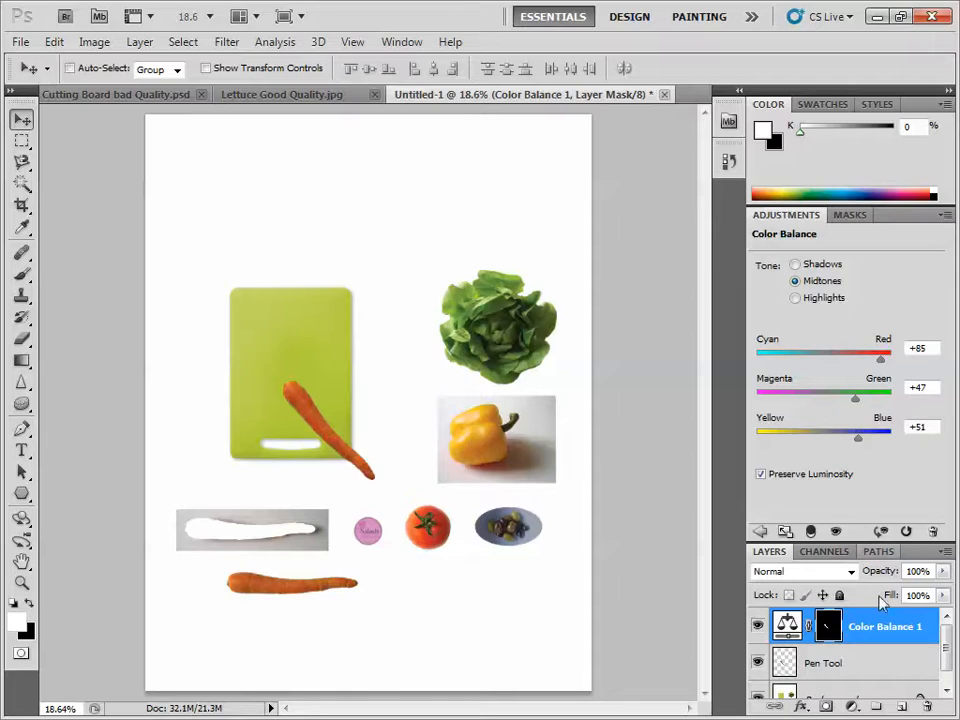
# - Delete the Color Balance layer's mask, then hide and show the Pen Tool layer to check which carrot it holds
pyautogui.click(928, 706)
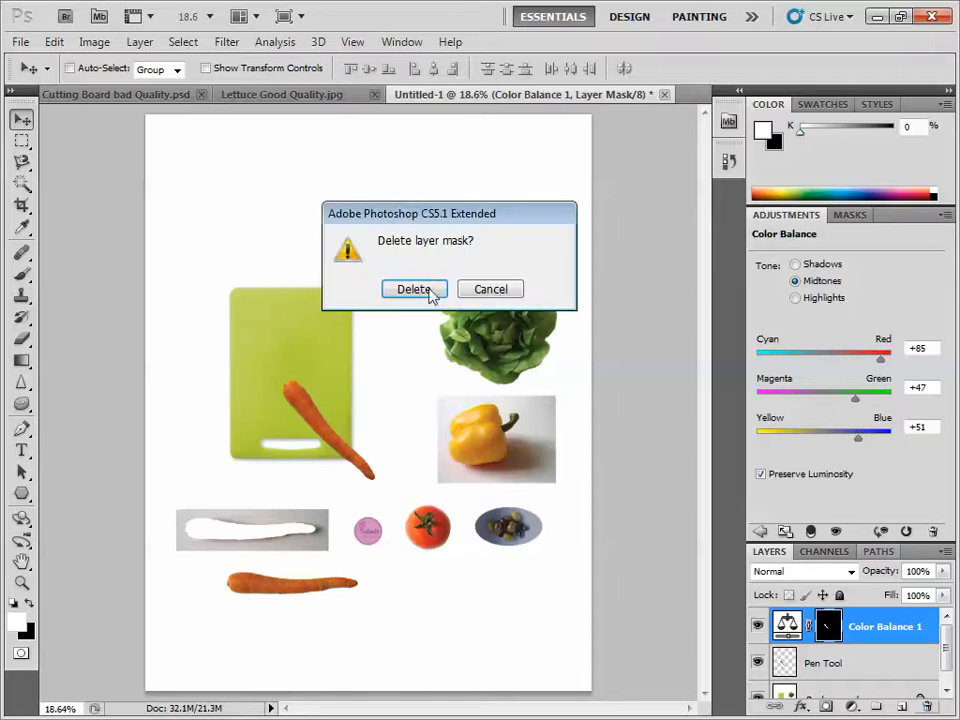
pyautogui.click(414, 289)
pyautogui.click(824, 663)
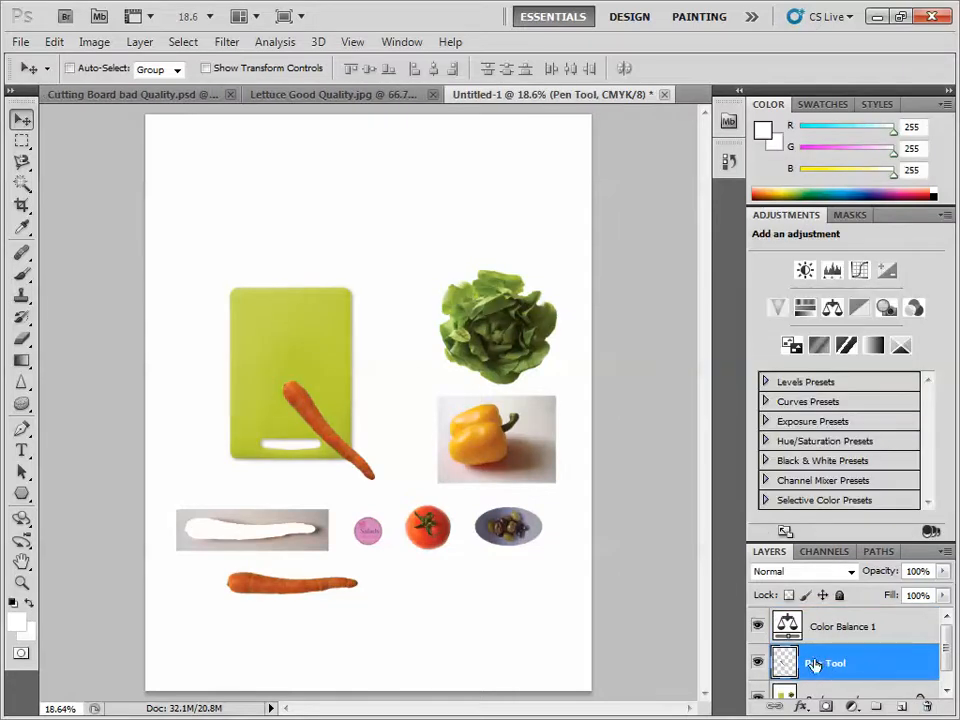
pyautogui.click(757, 662)
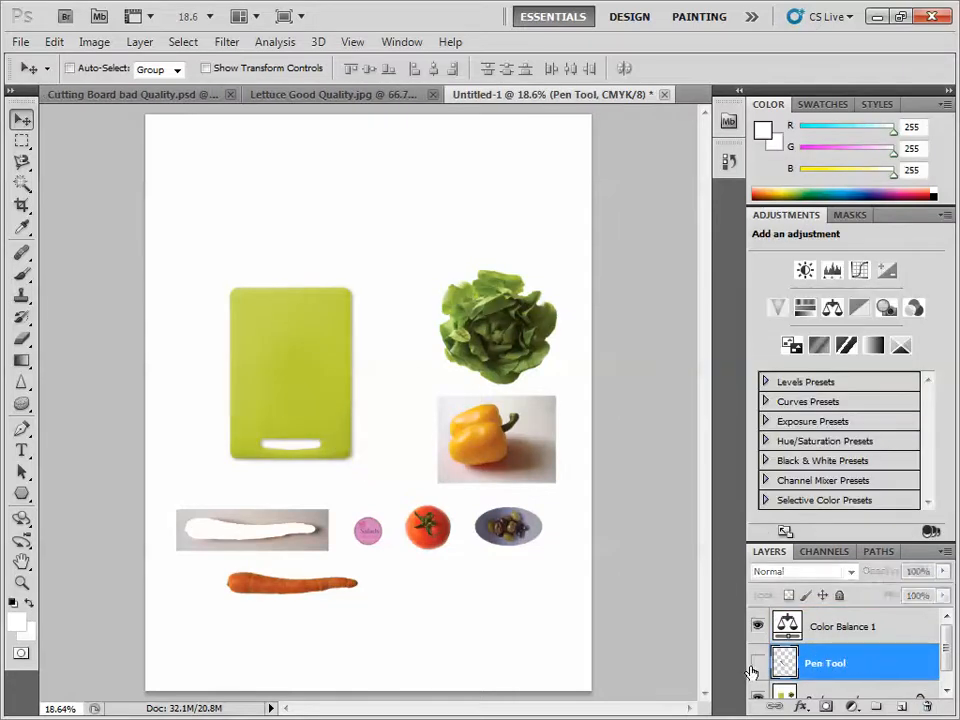
pyautogui.click(757, 662)
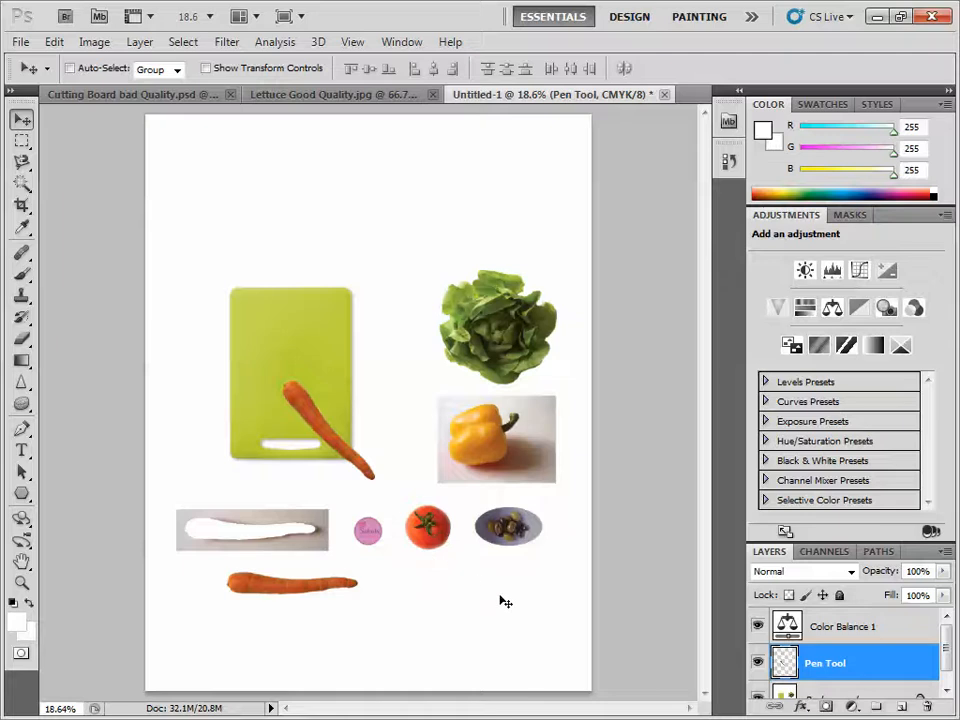
# - Load the Pen Tool layer's carrot as a selection and add a solid color fill layer in red ed0909 above it
pyautogui.keyDown('ctrl'); pyautogui.click(780, 663); pyautogui.keyUp('ctrl')
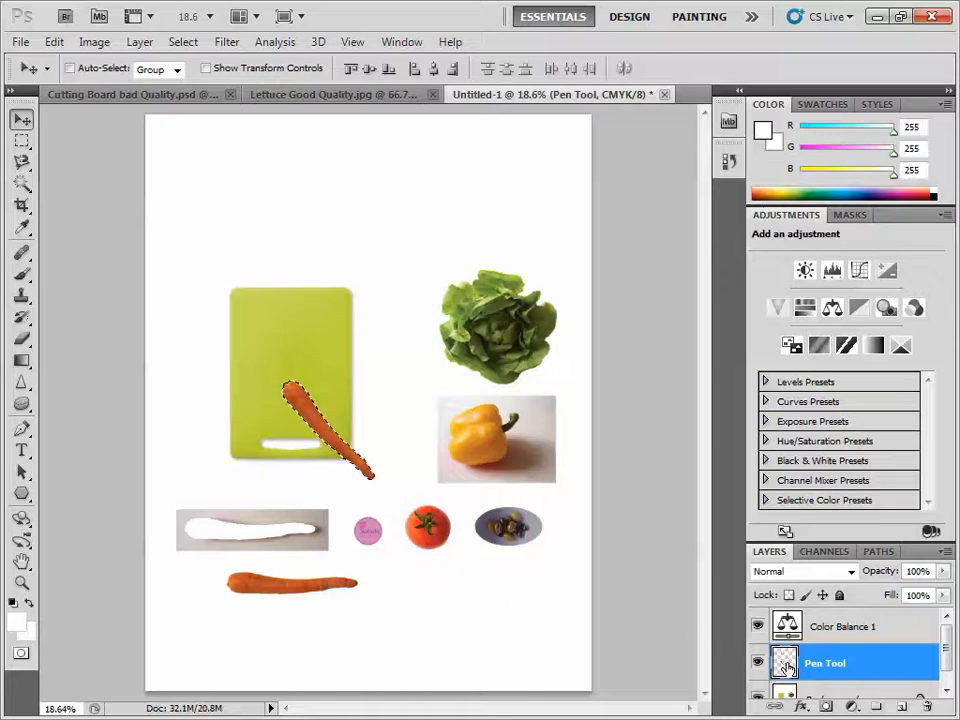
pyautogui.click(850, 707)
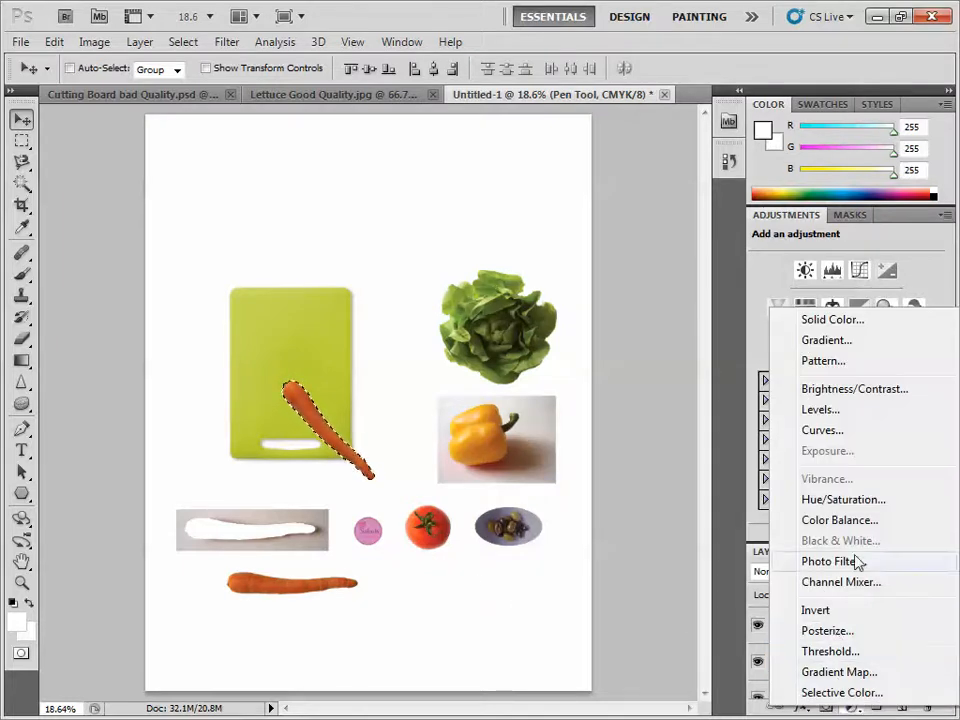
pyautogui.click(828, 320)
pyautogui.moveTo(634, 240); pyautogui.dragTo(632, 193)
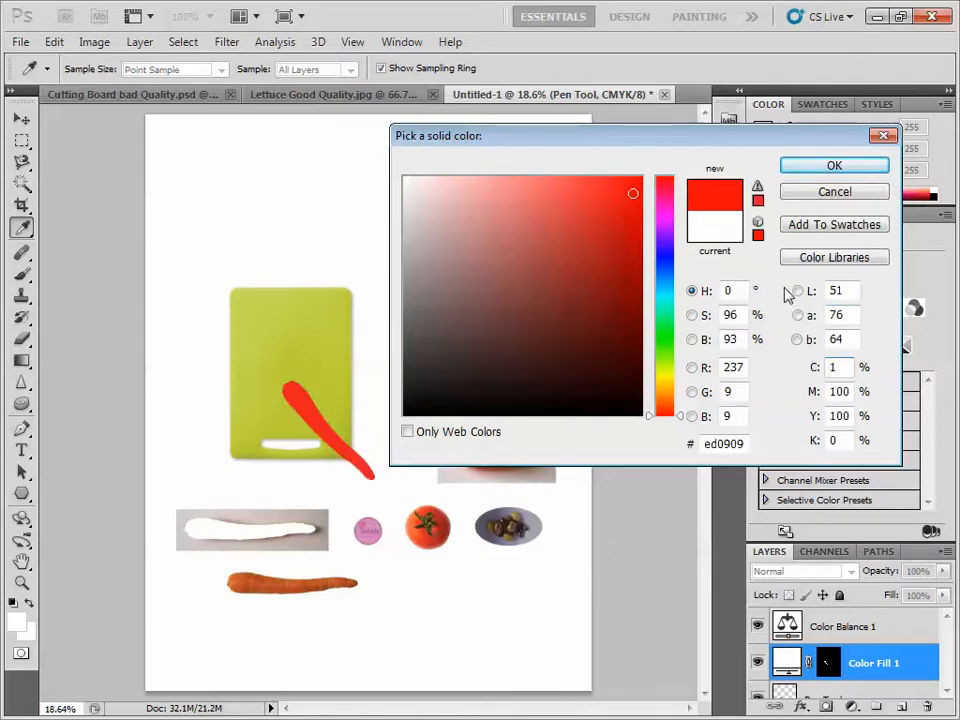
pyautogui.click(834, 167)
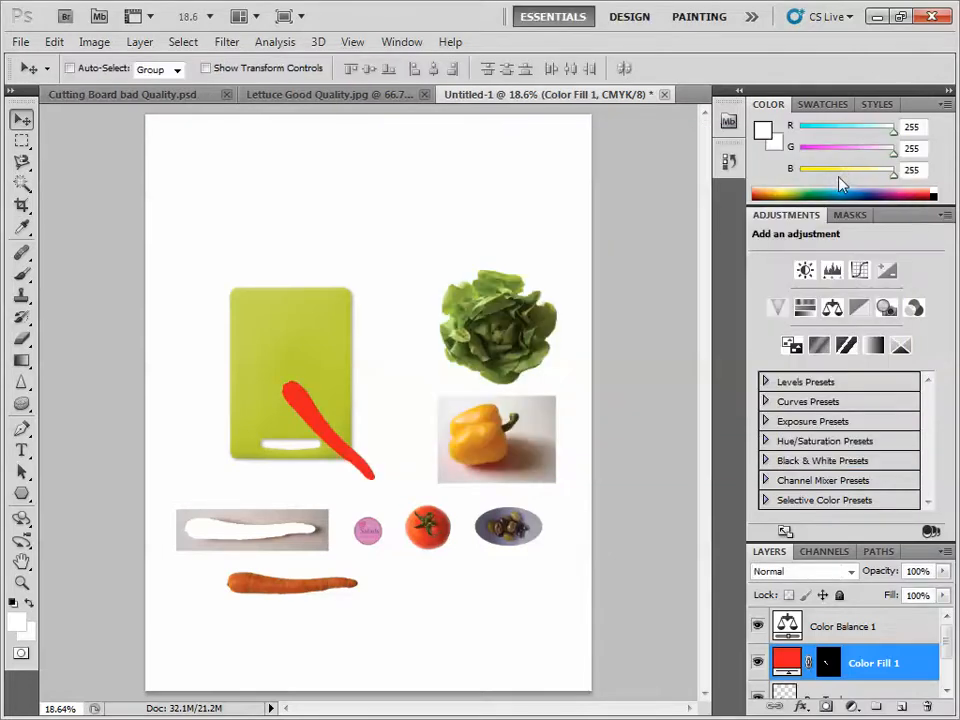
# - Try blending modes on the red fill layer, settle on Overlay and set its opacity to 31%
pyautogui.click(942, 571)
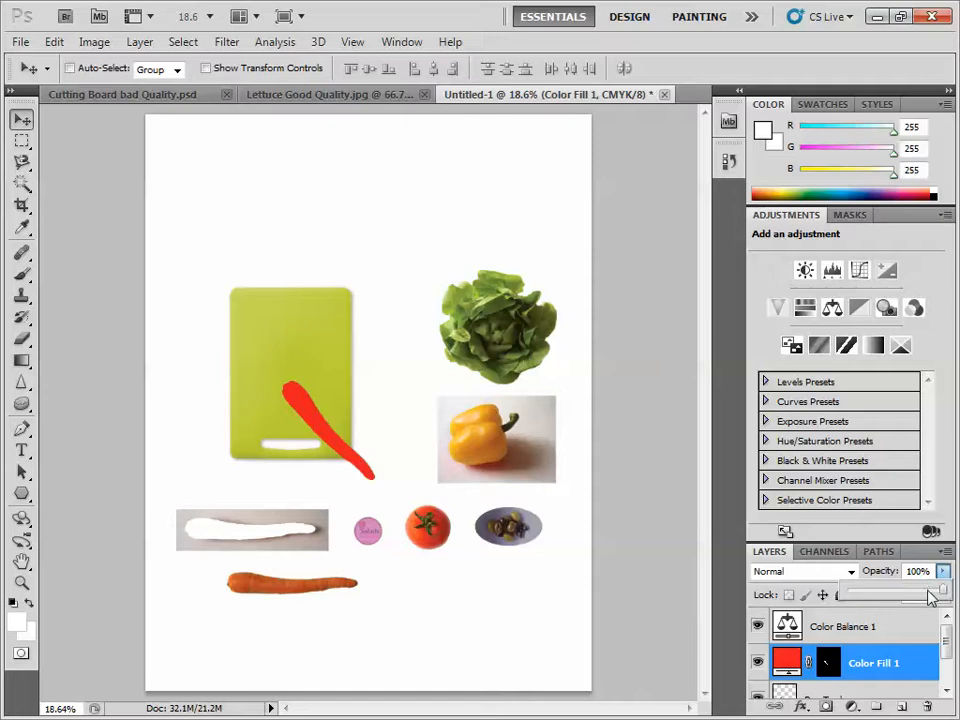
pyautogui.moveTo(936, 595); pyautogui.dragTo(877, 597)
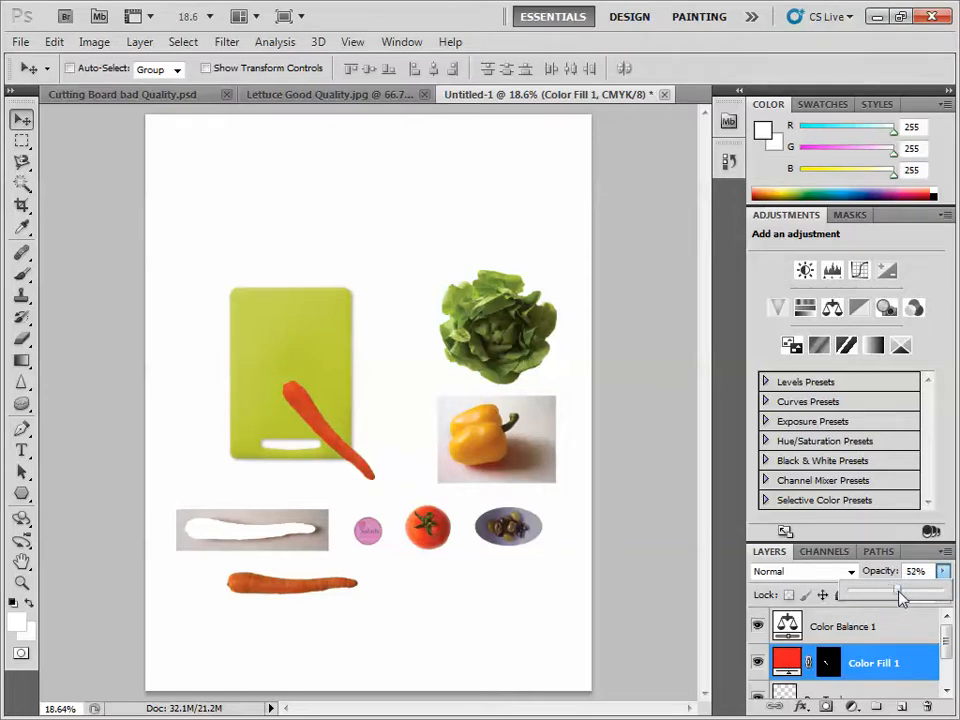
pyautogui.click(849, 571)
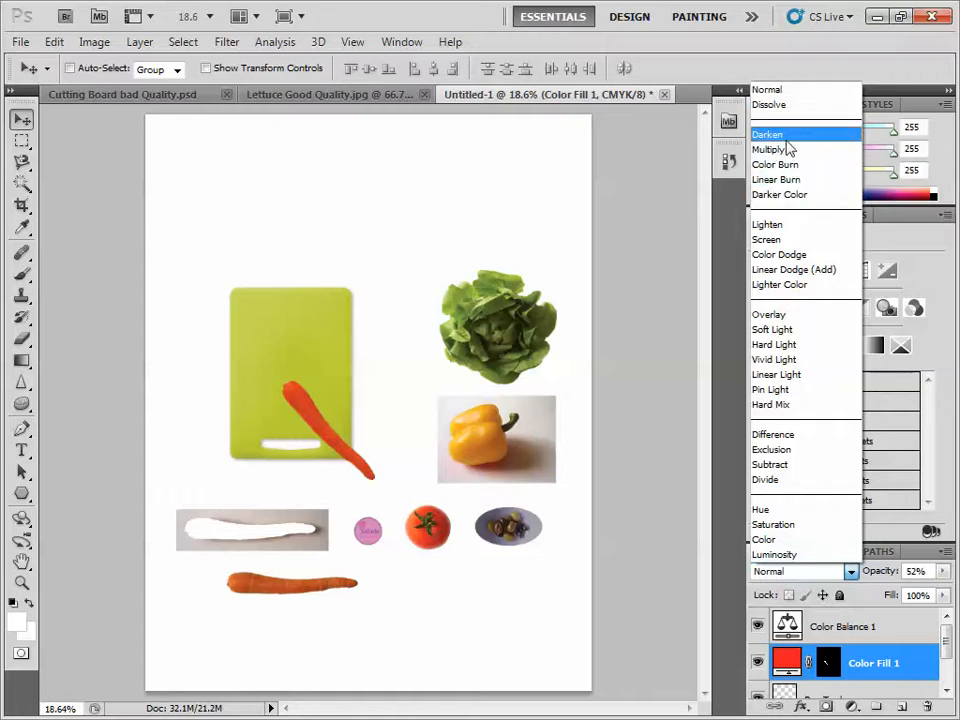
pyautogui.click(787, 140)
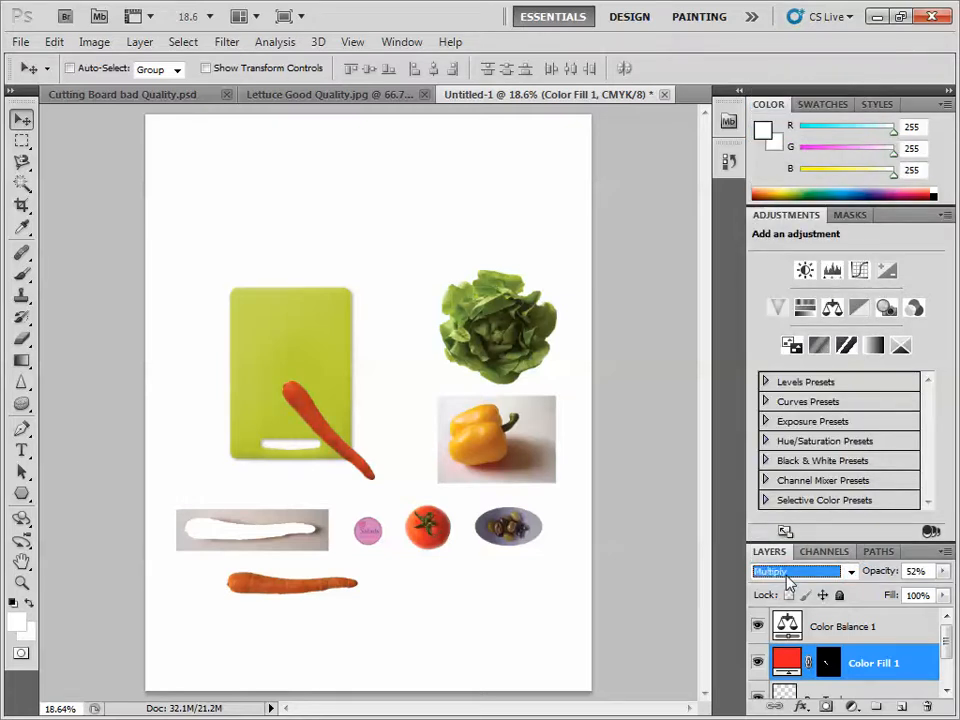
pyautogui.scroll(-1, 788, 582)
pyautogui.scroll(-2, 788, 582)
pyautogui.scroll(-1, 788, 583)
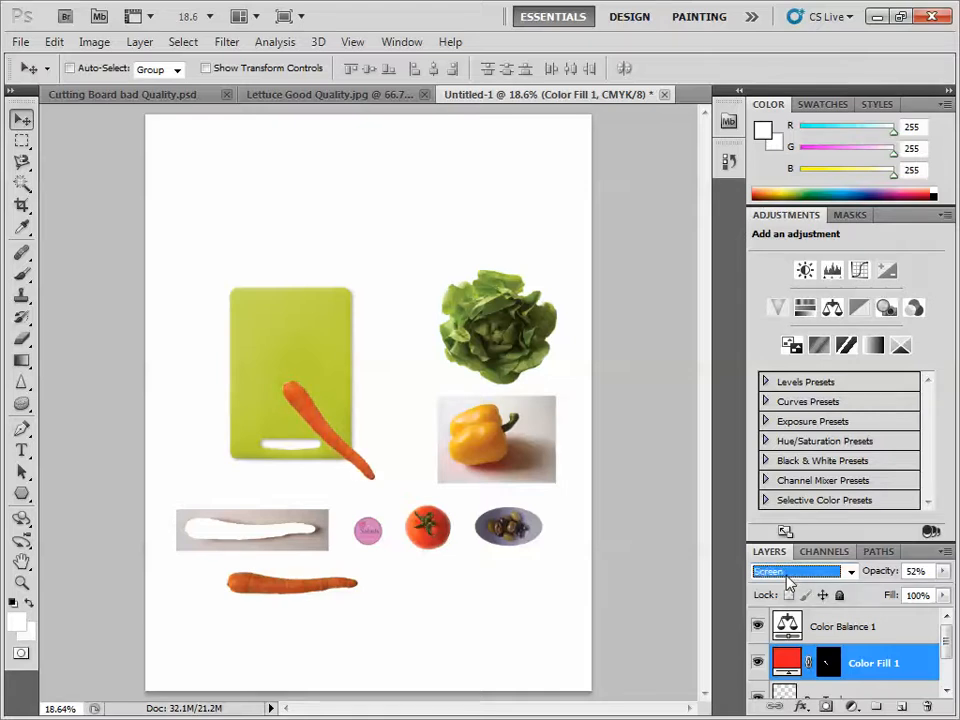
pyautogui.scroll(-2, 788, 582)
pyautogui.scroll(-1, 788, 582)
pyautogui.scroll(-1, 788, 582)
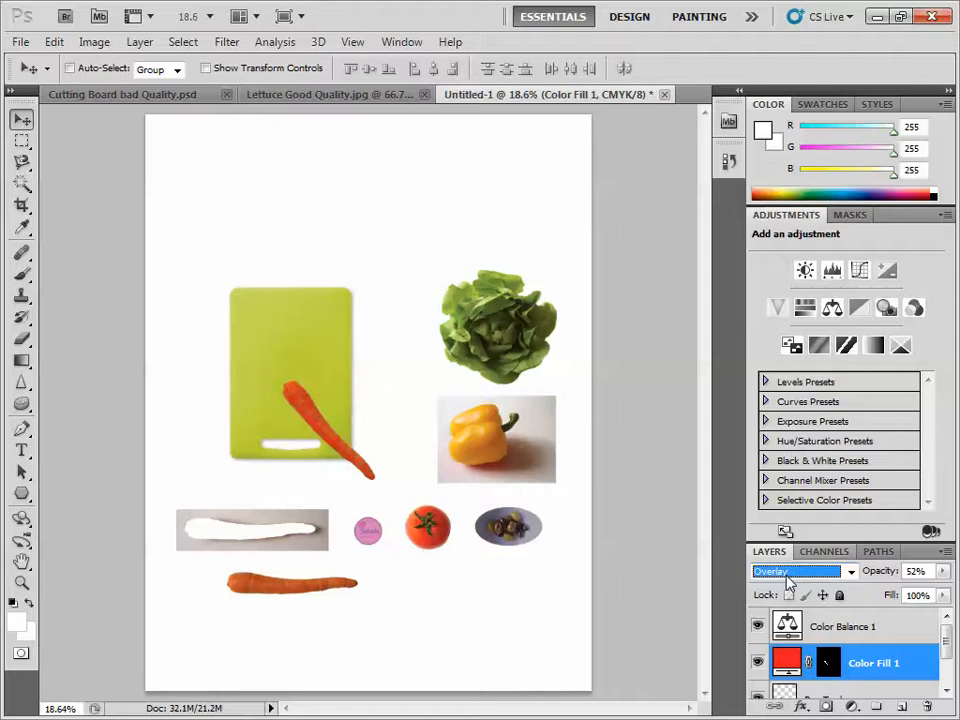
pyautogui.click(942, 571)
pyautogui.moveTo(886, 597); pyautogui.dragTo(881, 596)
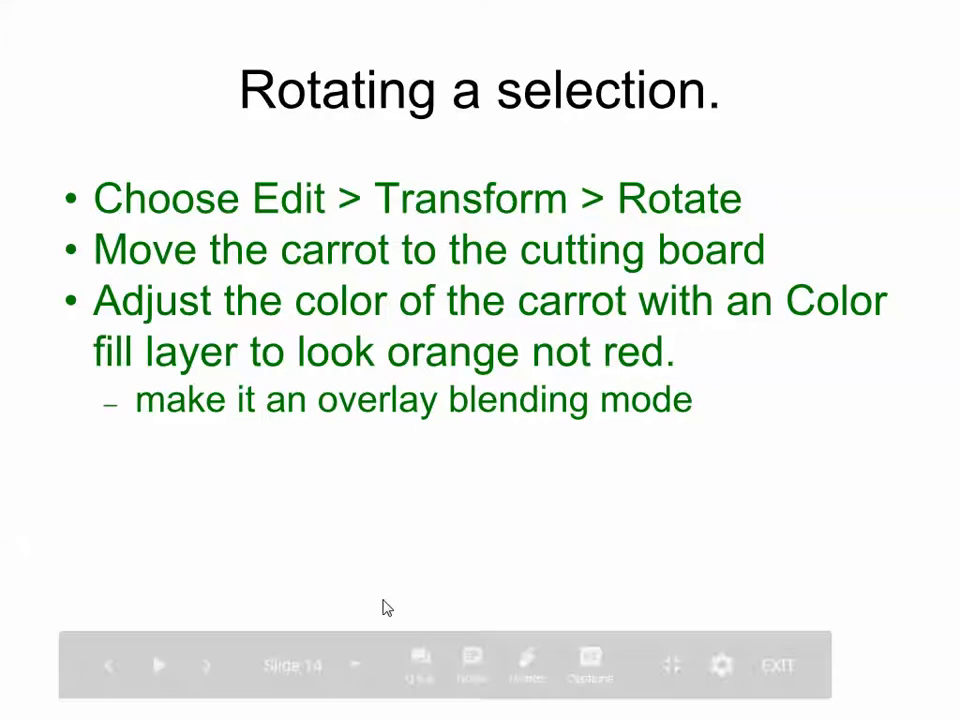
# - Switch to the lesson slides and read the instructions for selecting the pepper with the lasso tools
pyautogui.press('Right')
pyautogui.press('Right')
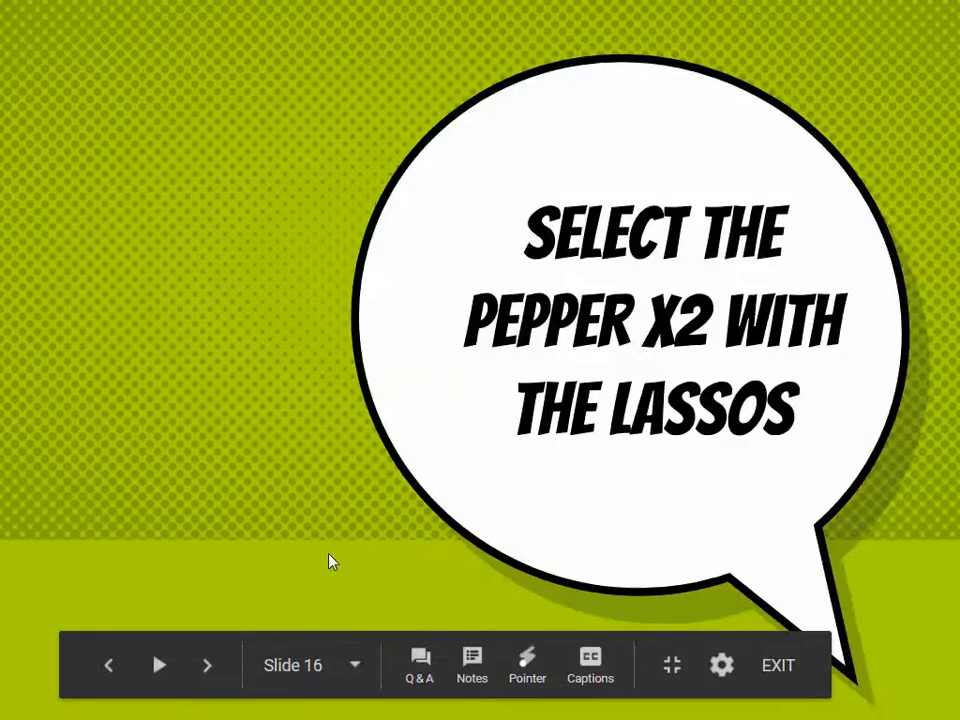
pyautogui.press('Right')
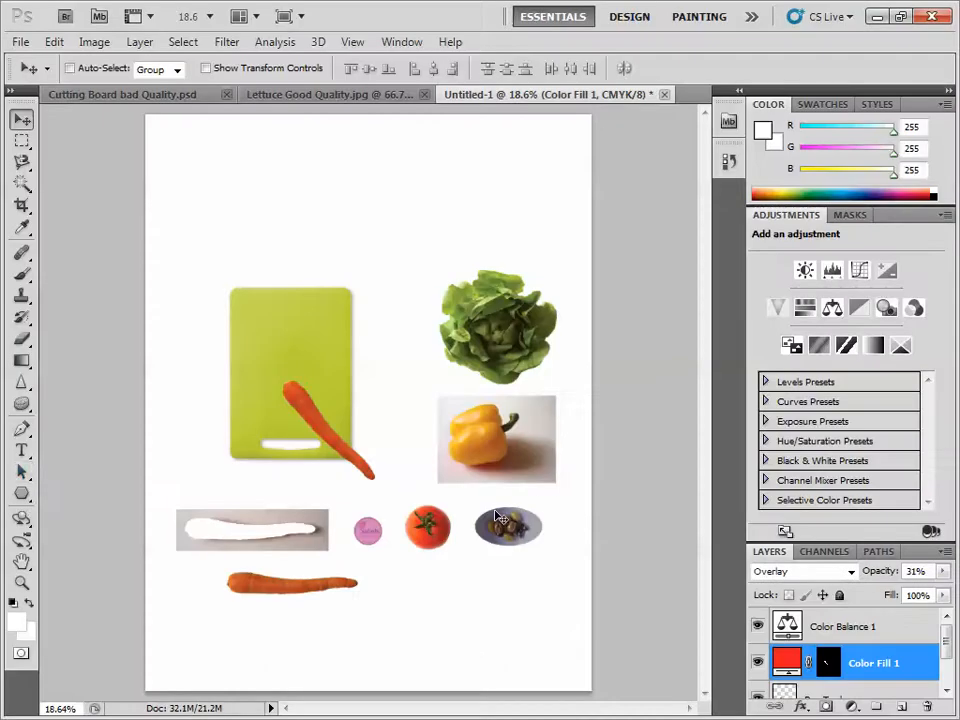
# - Outline the yellow pepper and its stem with the Lasso tool, tracing freehand and finishing the lower edge with straight segments
pyautogui.click(21, 582)
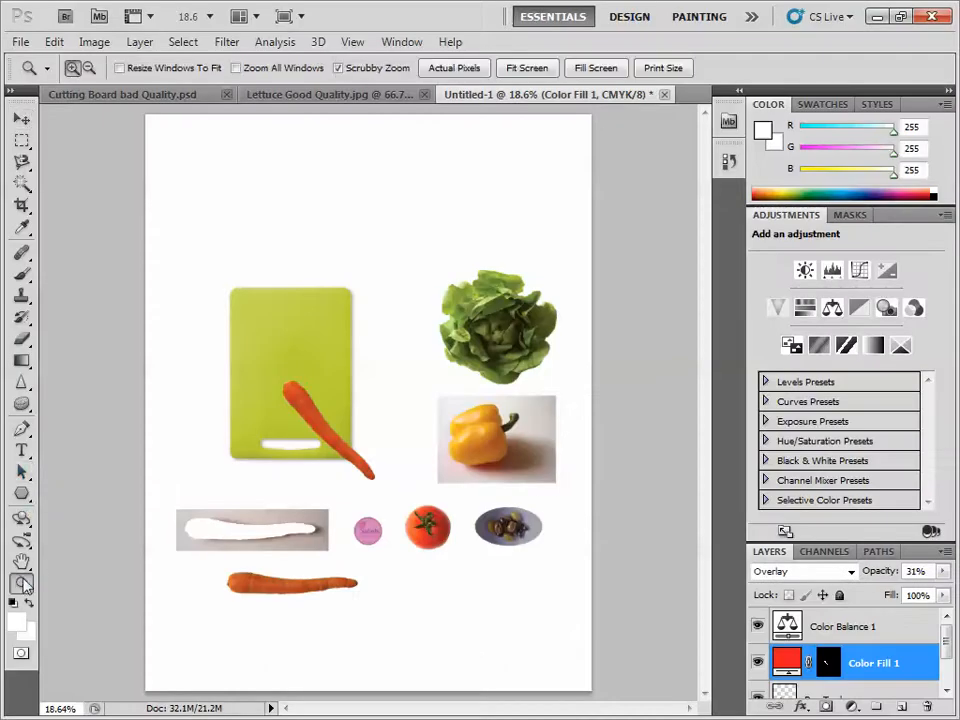
pyautogui.click(547, 459)
pyautogui.click(545, 456)
pyautogui.click(548, 457)
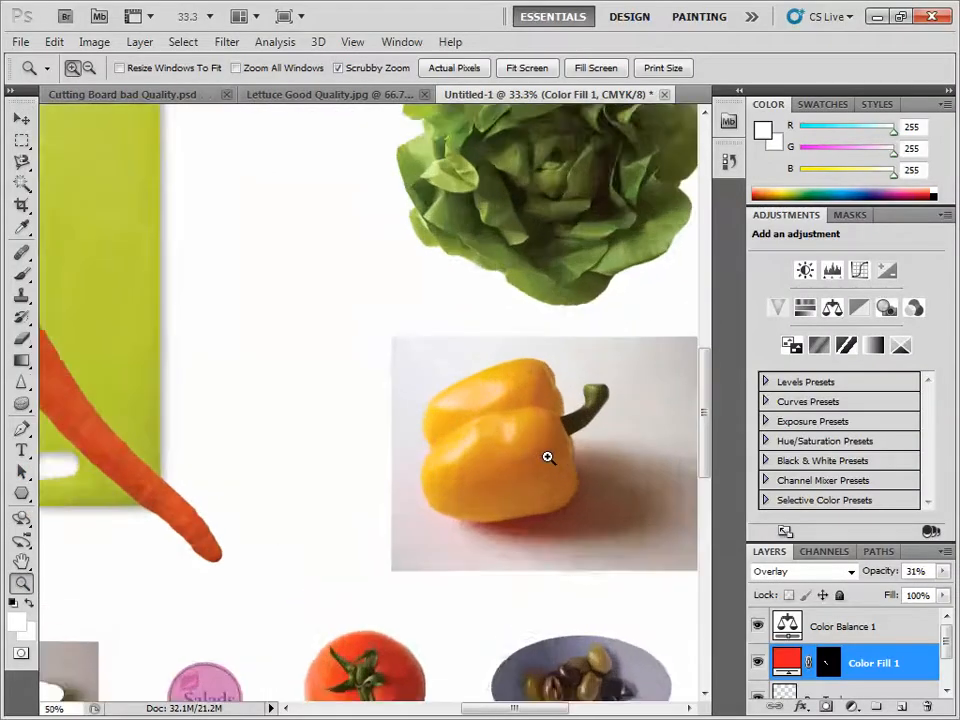
pyautogui.click(598, 469)
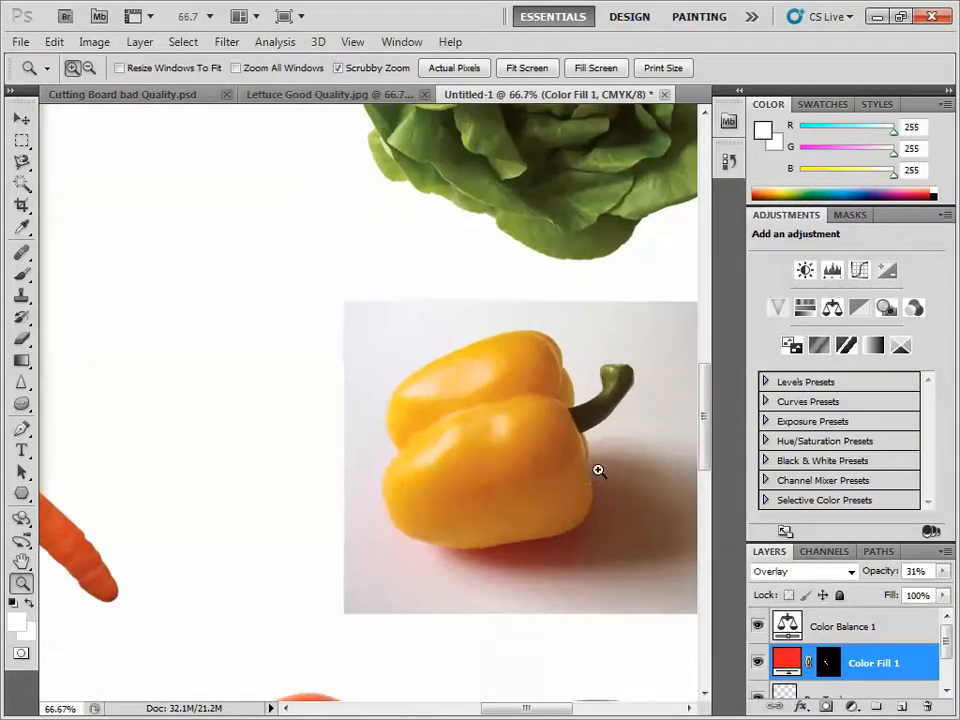
pyautogui.click(22, 161)
pyautogui.click(68, 161)
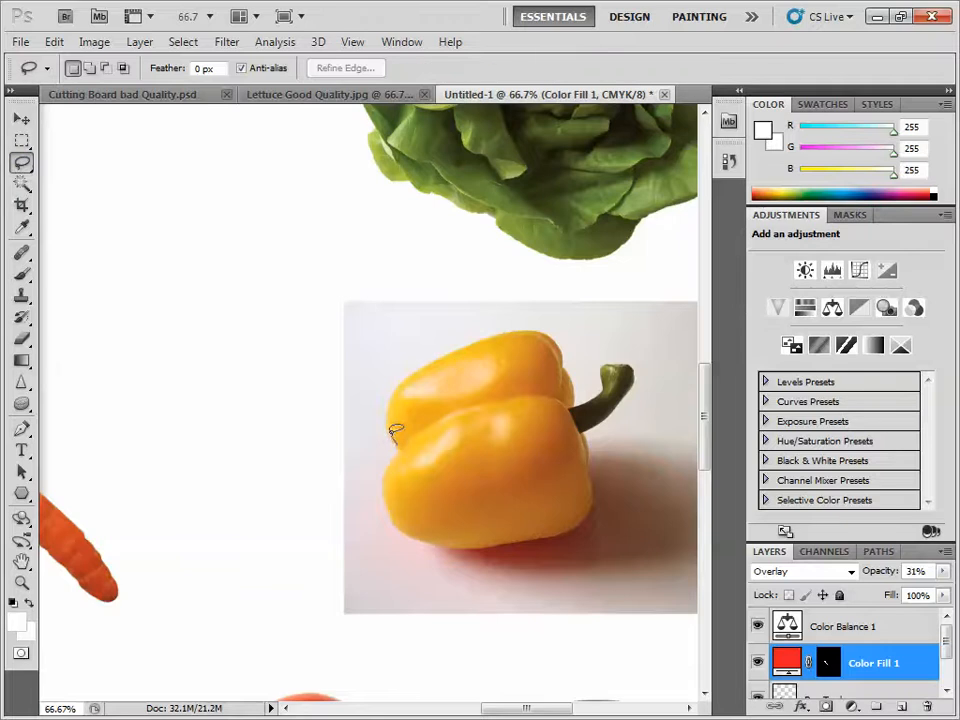
pyautogui.moveTo(394, 434)
pyautogui.mouseDown()
pyautogui.moveTo(386, 406)
pyautogui.moveTo(446, 352)
pyautogui.moveTo(531, 328)
pyautogui.mouseUp()
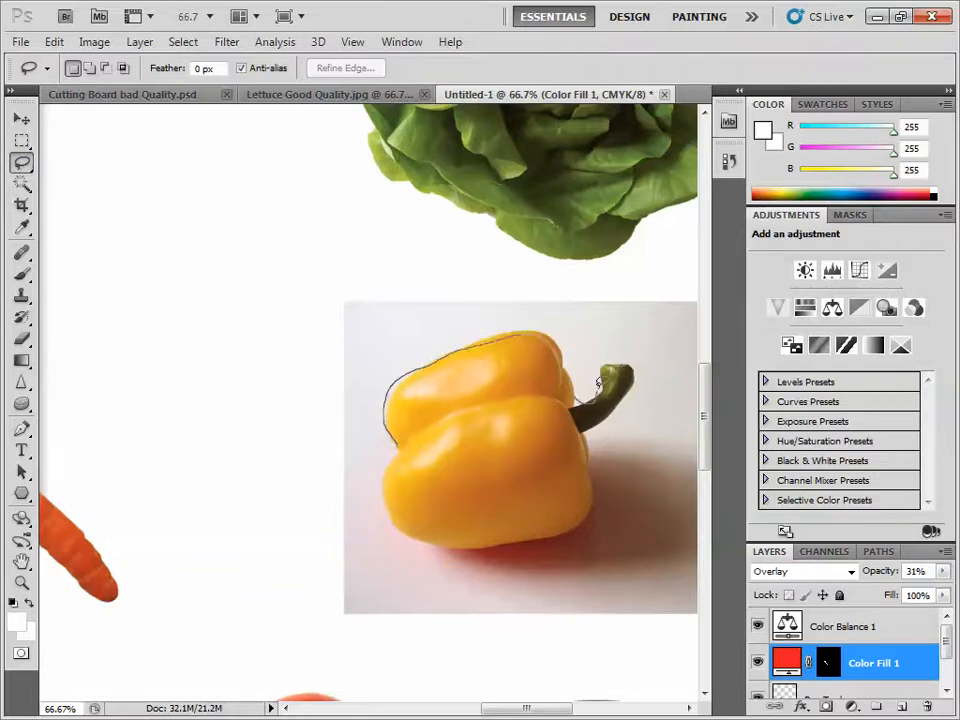
pyautogui.moveTo(622, 399); pyautogui.dragTo(592, 428)
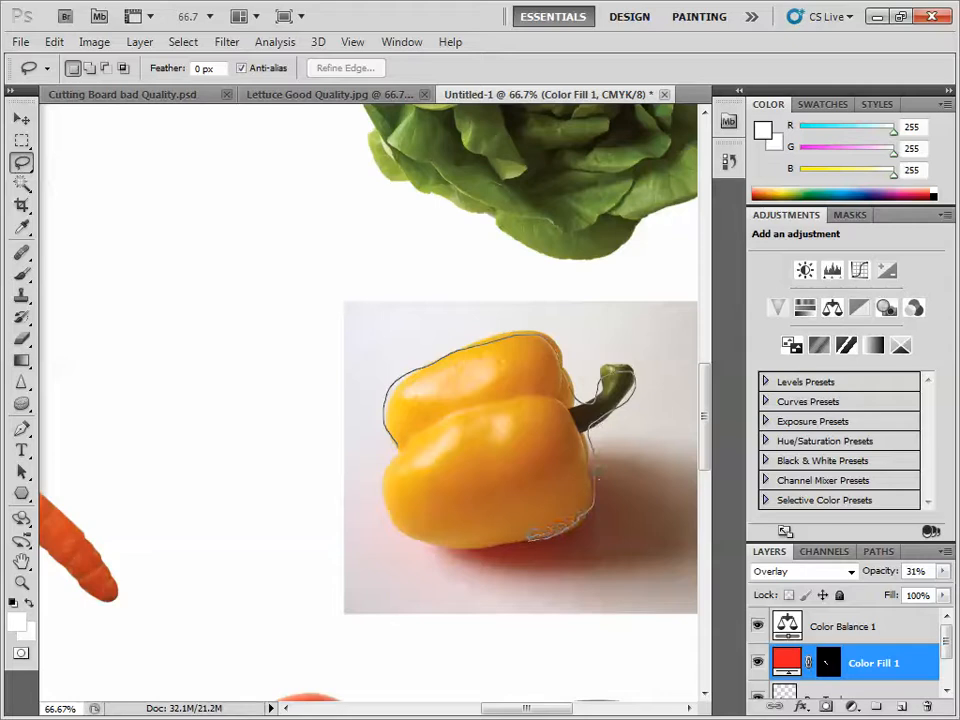
pyautogui.moveTo(533, 535)
pyautogui.mouseDown()
pyautogui.moveTo(498, 528)
pyautogui.moveTo(465, 539)
pyautogui.moveTo(400, 527)
pyautogui.moveTo(366, 459)
pyautogui.moveTo(381, 489)
pyautogui.moveTo(391, 455)
pyautogui.mouseUp()
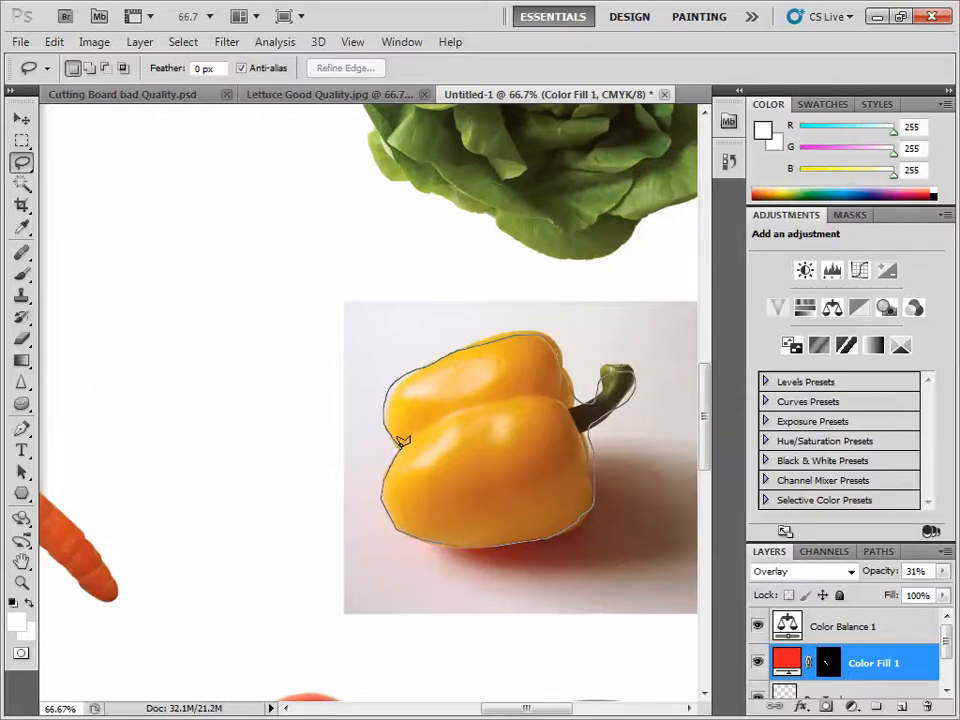
# - Undo the deselection to restore the lasso selection around the pepper
pyautogui.press('Escape')
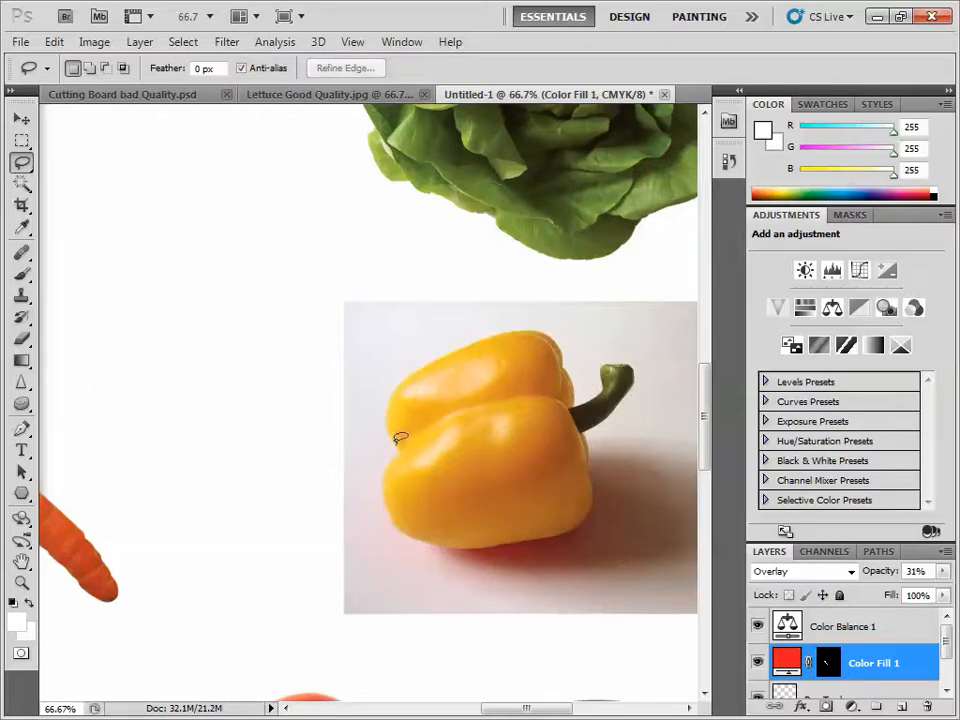
pyautogui.click(54, 41)
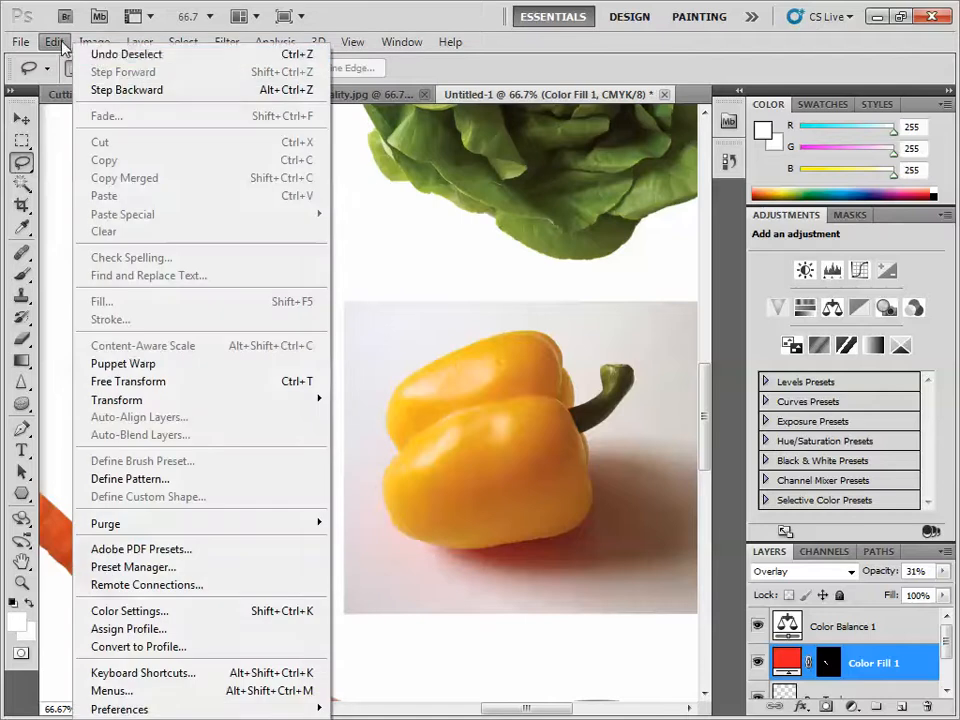
pyautogui.click(97, 56)
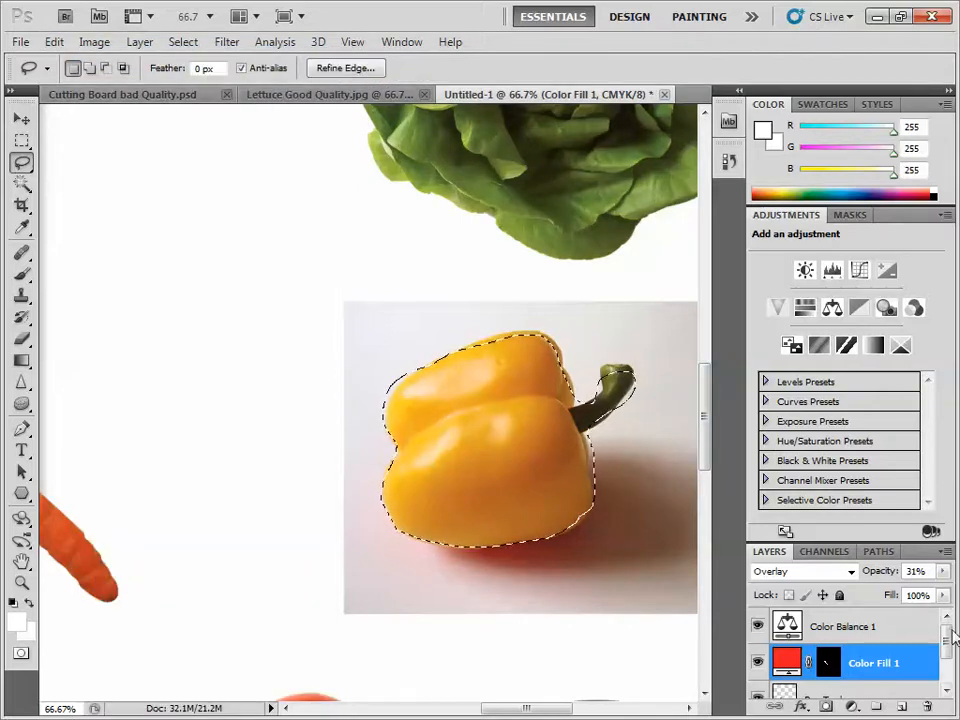
# - Copy the lassoed pepper from the Background layer onto a new layer
pyautogui.moveTo(948, 643); pyautogui.dragTo(947, 665)
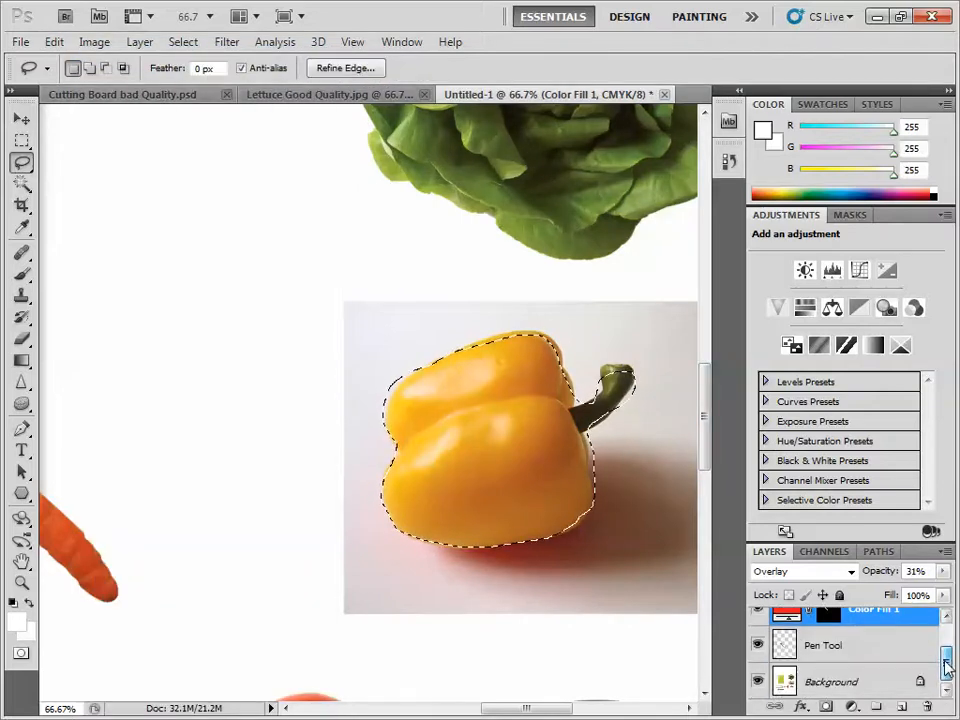
pyautogui.click(831, 640)
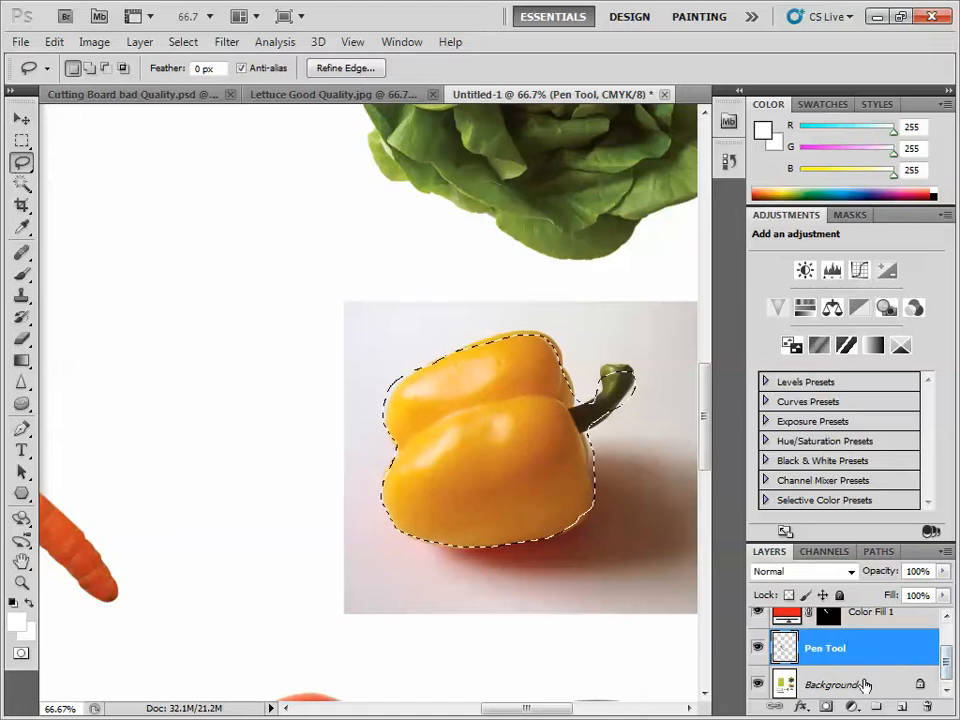
pyautogui.click(836, 685)
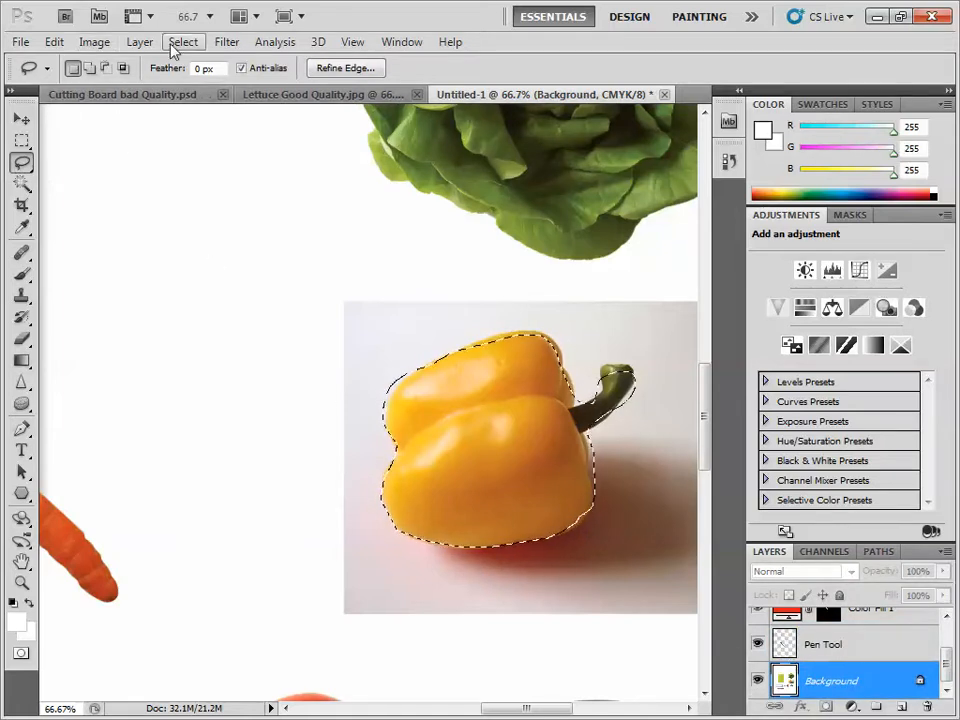
pyautogui.click(140, 42)
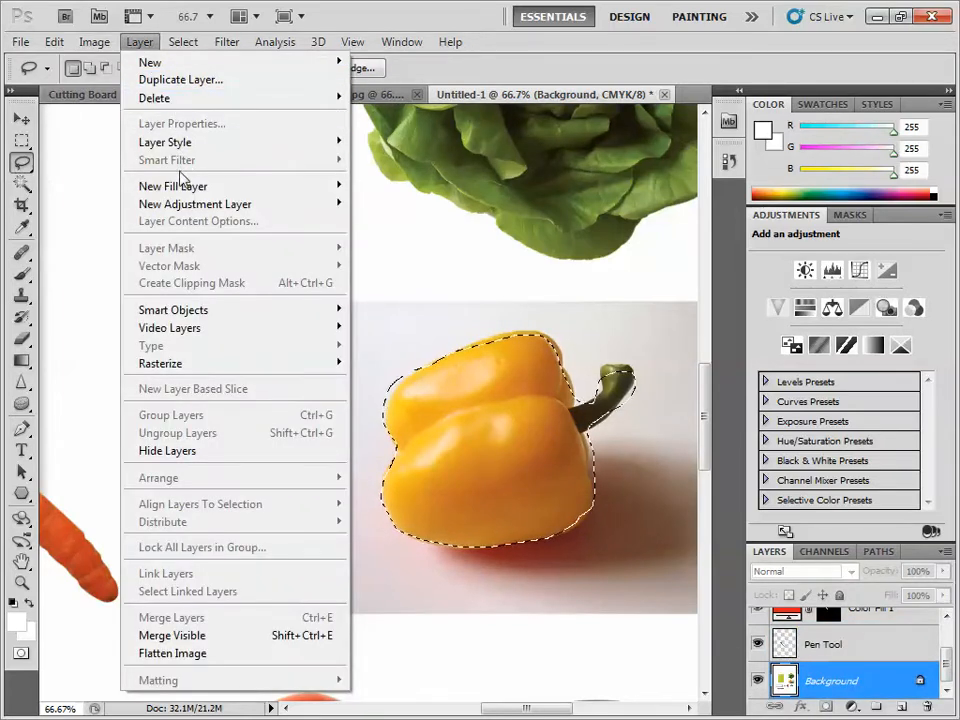
pyautogui.moveTo(300, 62)
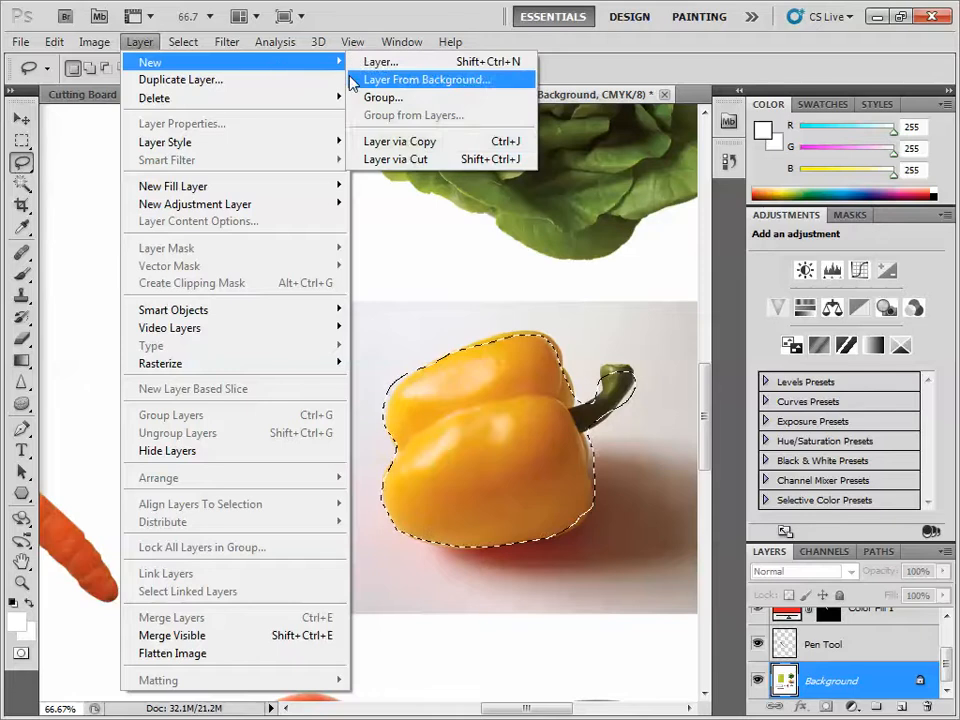
pyautogui.click(411, 150)
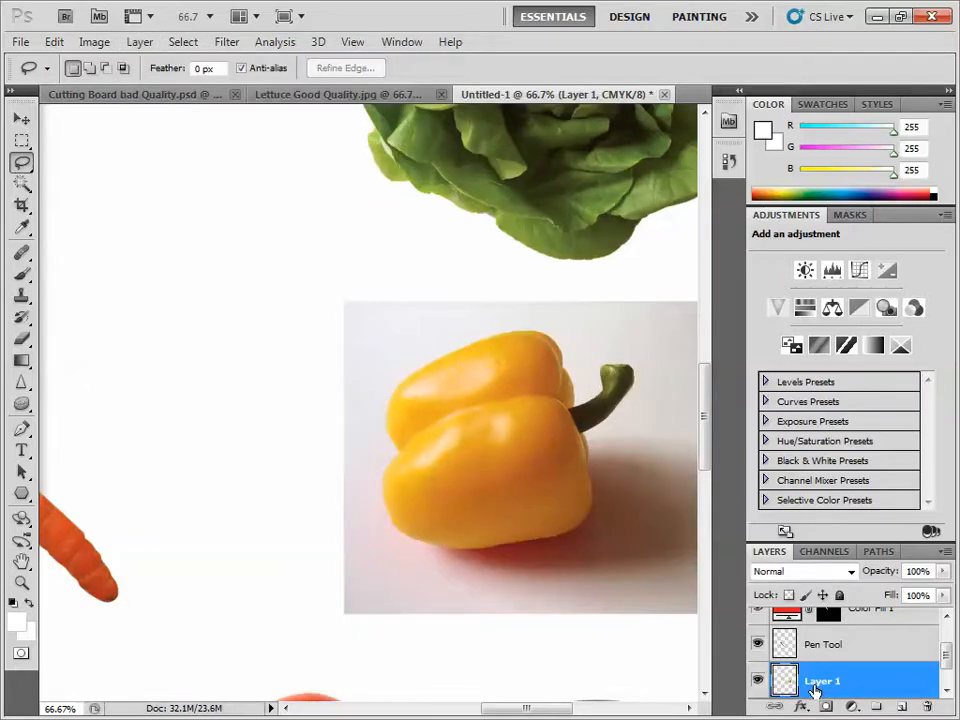
# - Rename the new pepper layer as Lasso
pyautogui.doubleClick(814, 689)
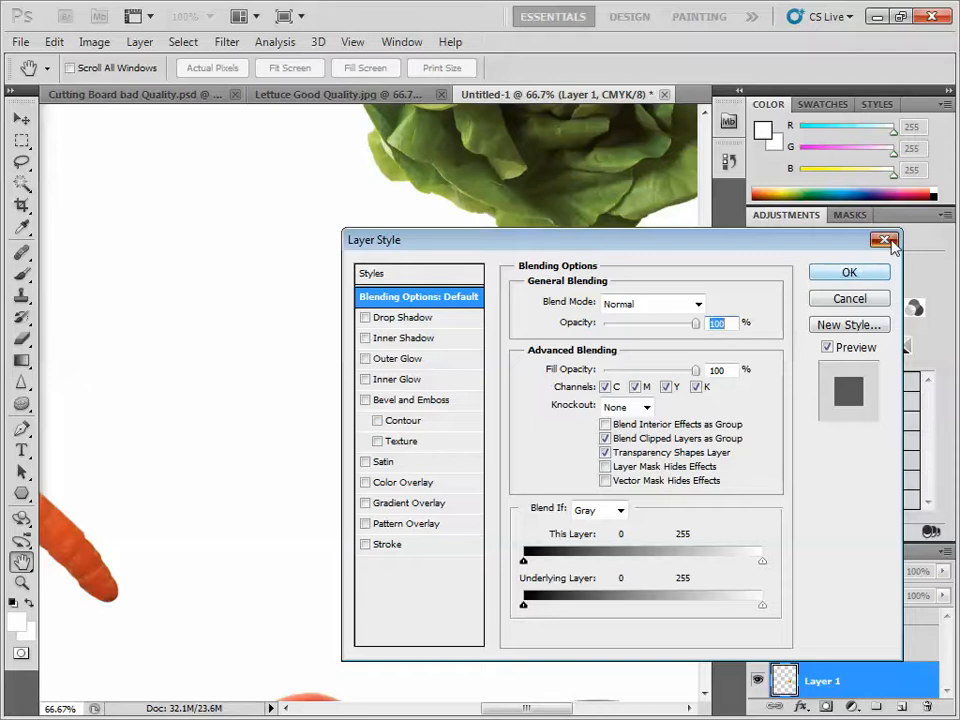
pyautogui.click(884, 241)
pyautogui.doubleClick(826, 681)
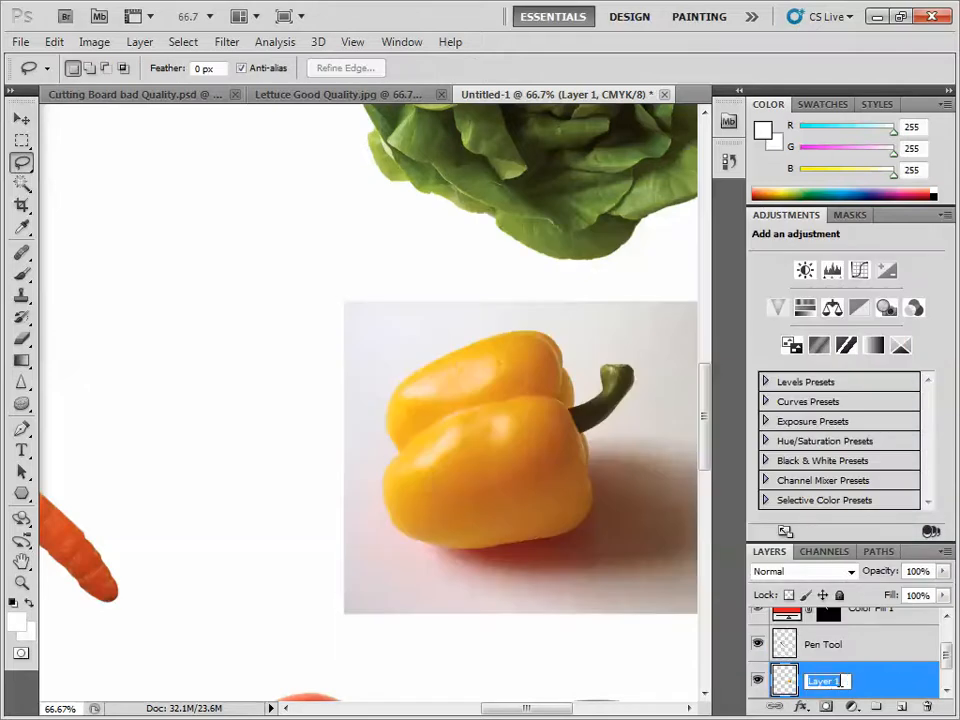
pyautogui.write('Lasso')
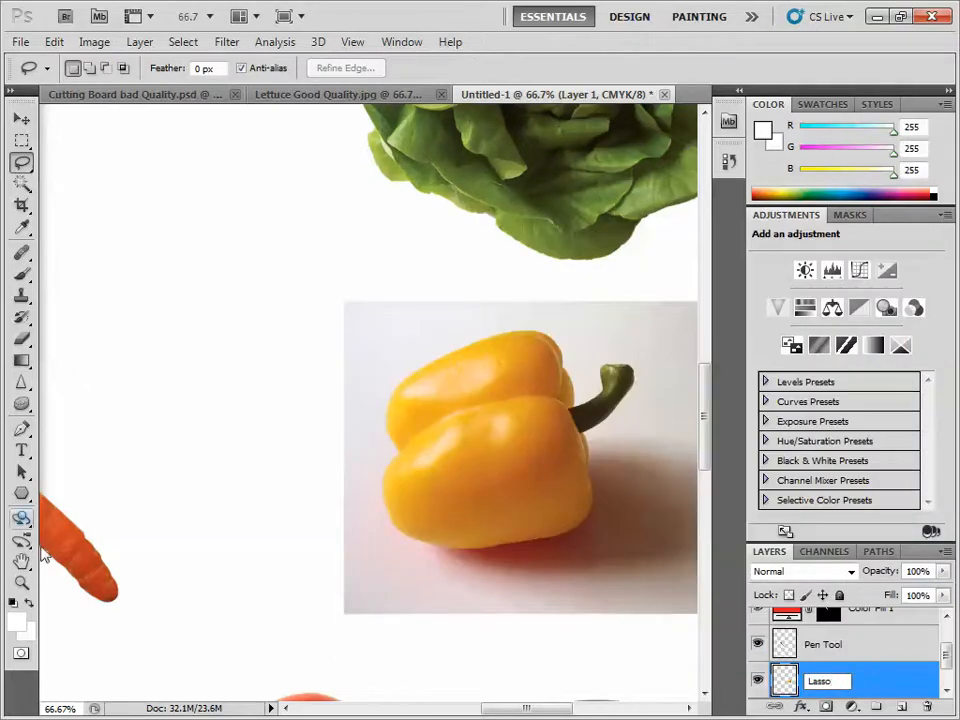
# - Load the Lasso layer's outline as a selection and move the pepper onto the cutting board's edge above the red carrot
pyautogui.doubleClick(21, 563)
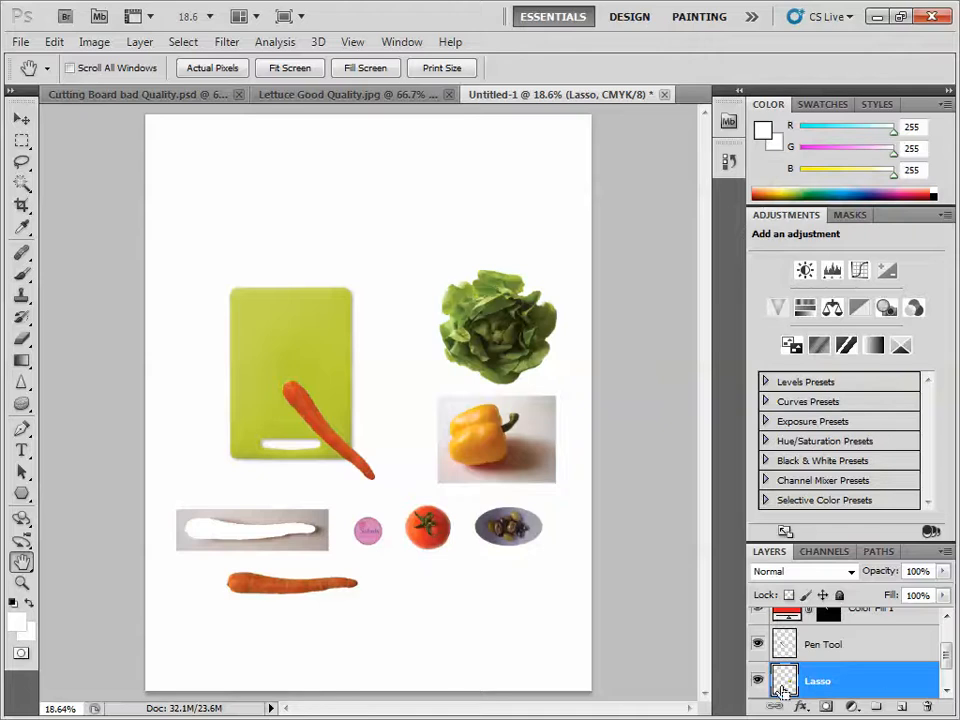
pyautogui.keyDown('ctrl'); pyautogui.click(784, 684); pyautogui.keyUp('ctrl')
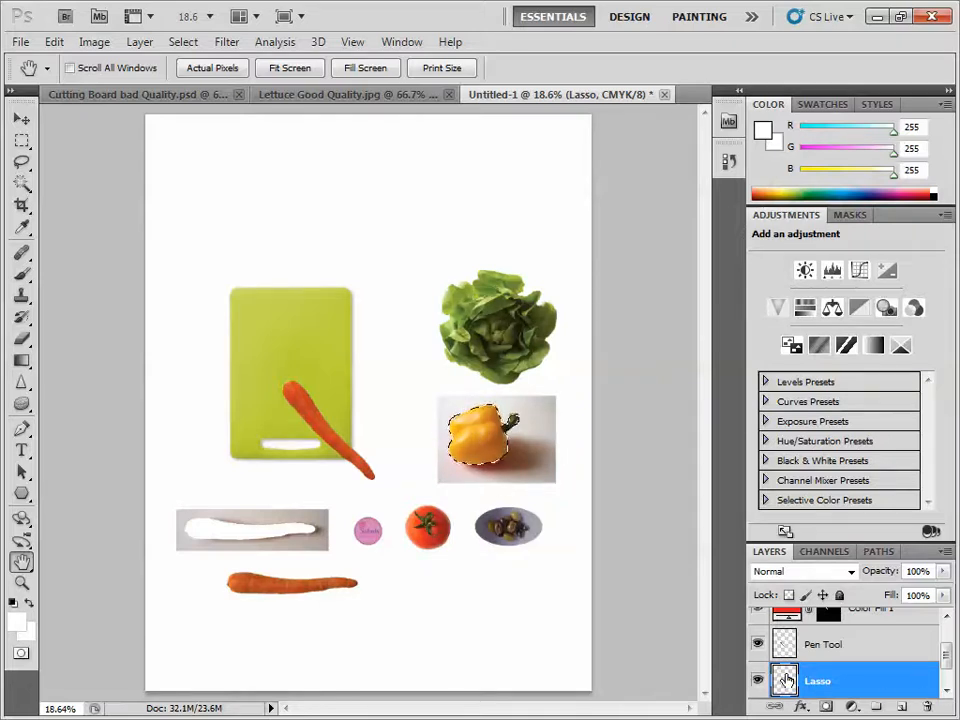
pyautogui.click(22, 118)
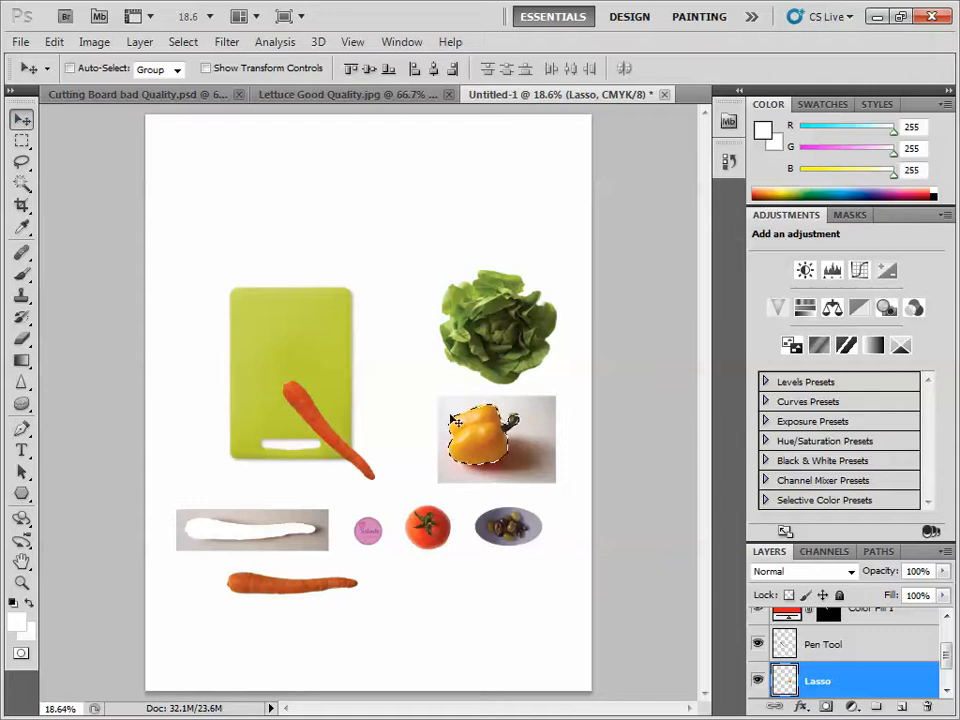
pyautogui.moveTo(458, 433); pyautogui.dragTo(331, 344)
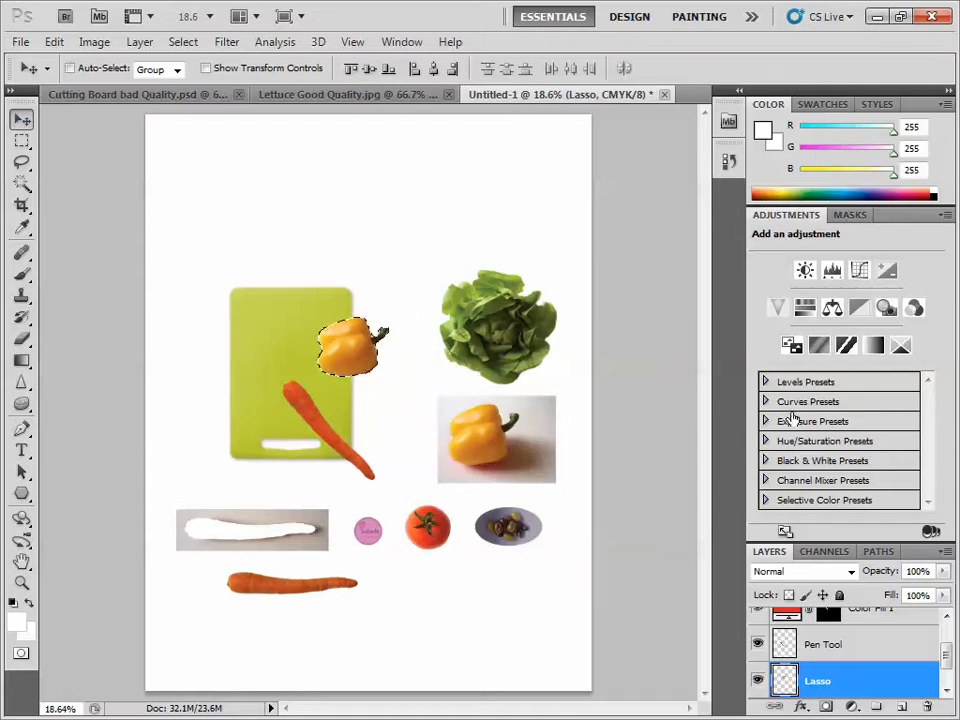
# - Switch to the lesson slides and read the instructions for selecting the pepper with the Magnetic Lasso tool
pyautogui.hotkey('ctrl', 'd')
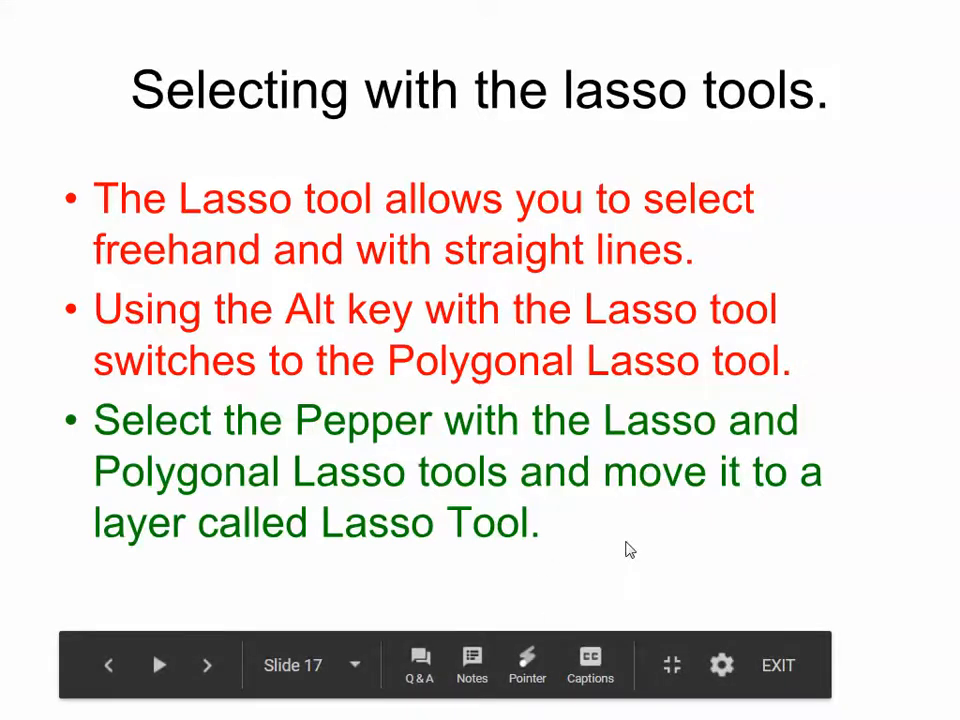
pyautogui.click(629, 549)
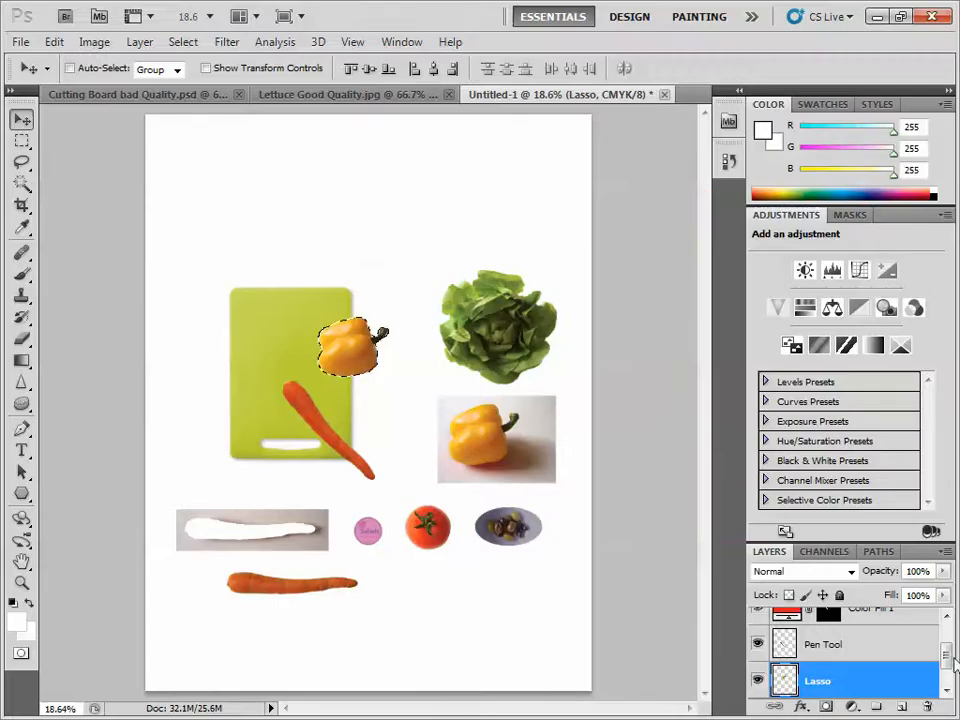
# - On the Background layer, outline the original pepper and its stem with the Magnetic Lasso tool, closing the outline at its starting point
pyautogui.scroll(-1, 955, 663)
pyautogui.click(830, 681)
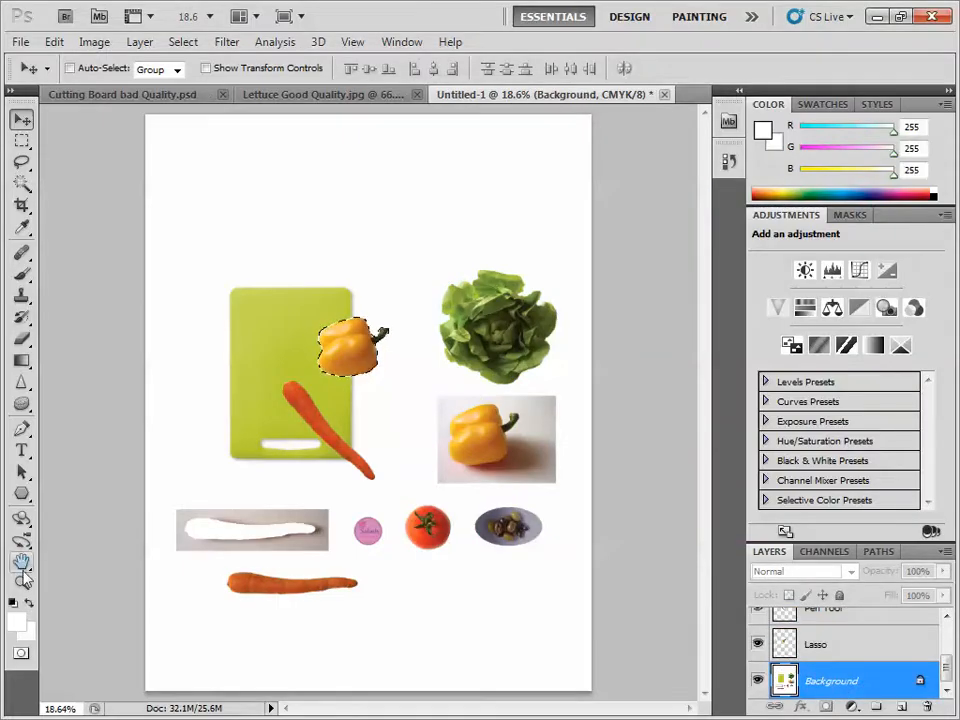
pyautogui.click(22, 582)
pyautogui.click(527, 448)
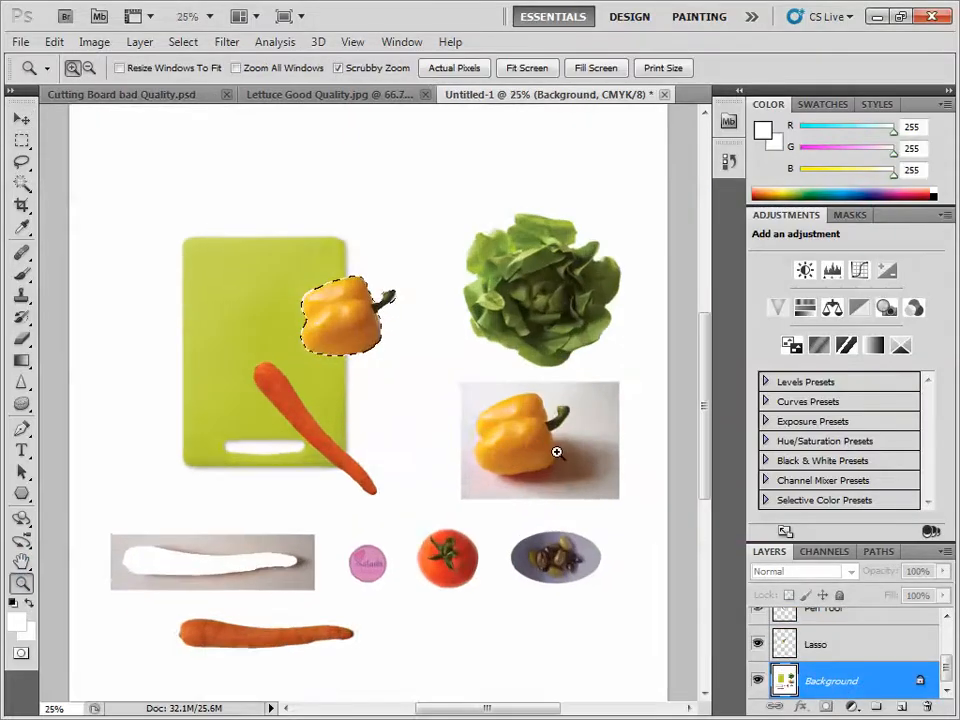
pyautogui.click(557, 453)
pyautogui.click(549, 452)
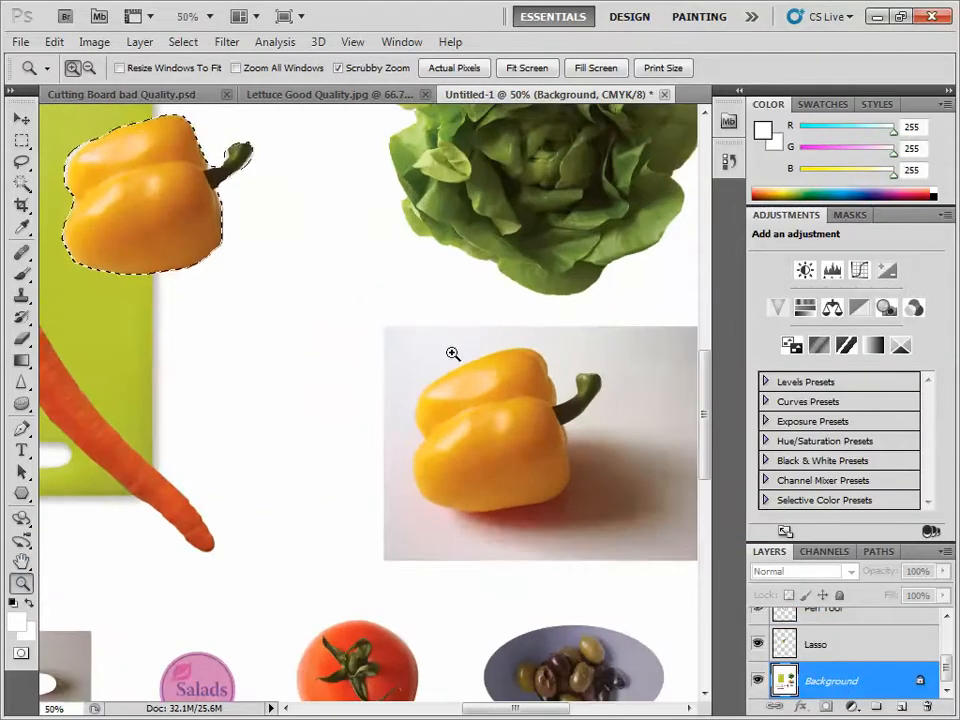
pyautogui.click(21, 161)
pyautogui.click(96, 196)
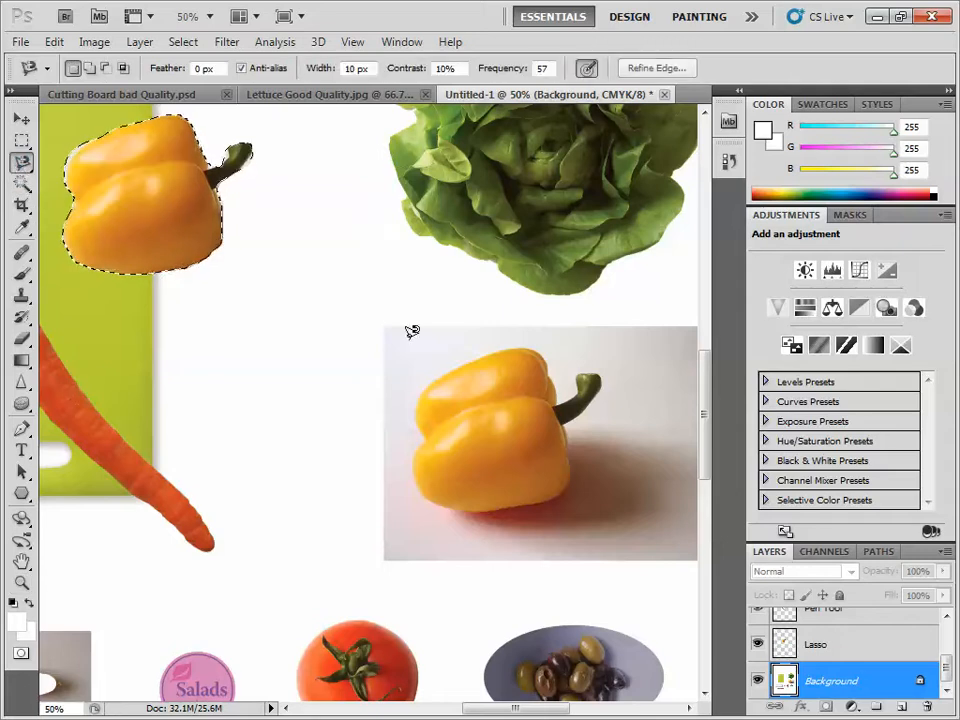
pyautogui.click(435, 380)
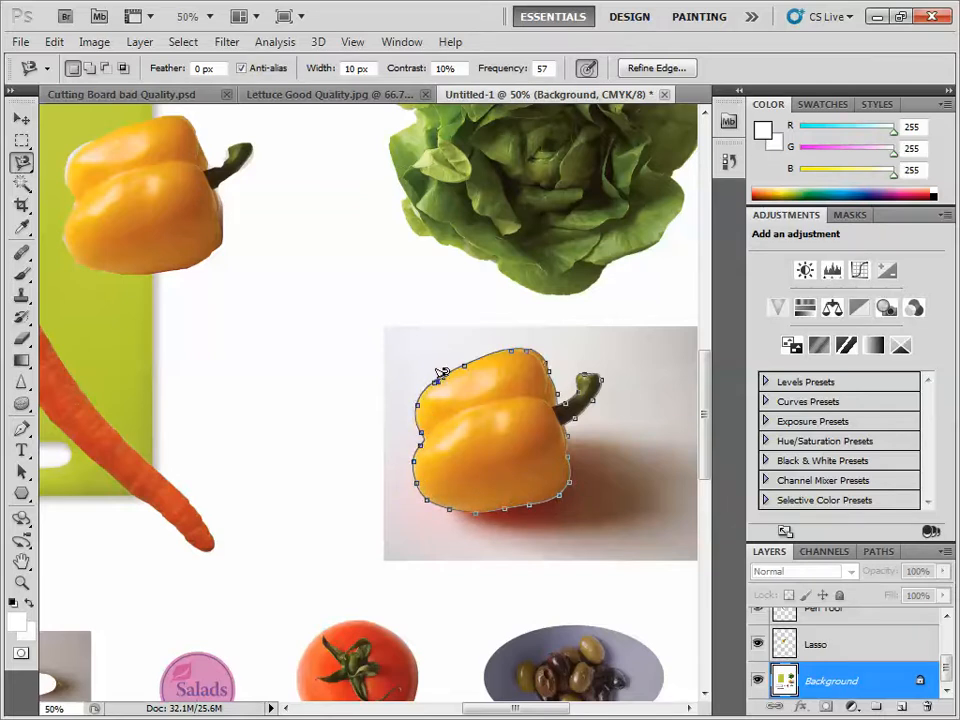
pyautogui.click(440, 379)
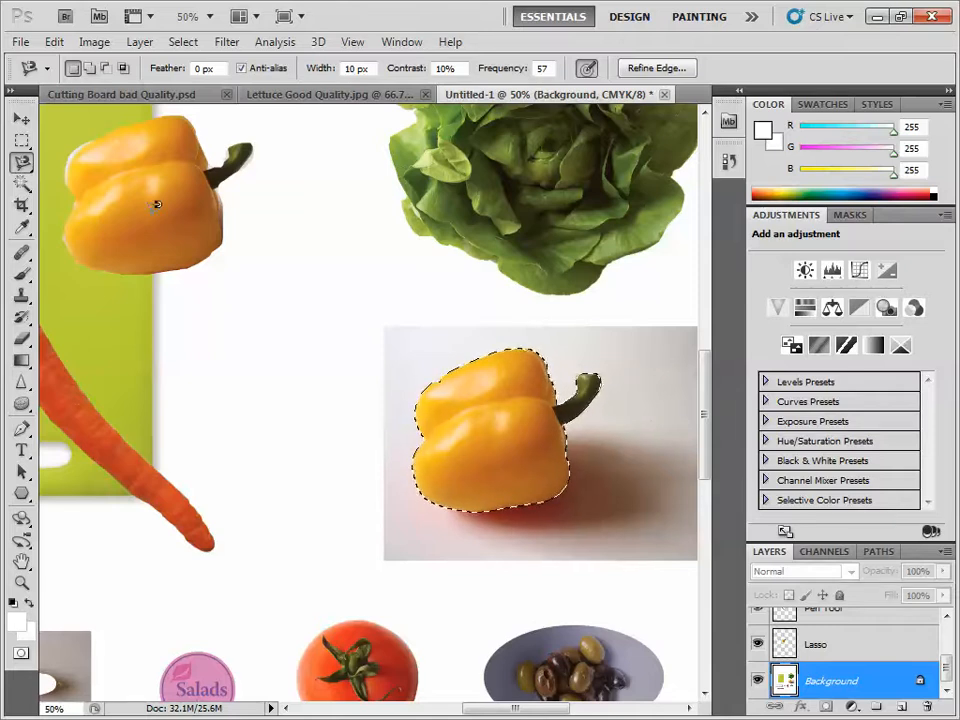
# - Copy the selected pepper onto a new layer and rename that layer as Magnetic
pyautogui.click(140, 42)
pyautogui.moveTo(155, 68)
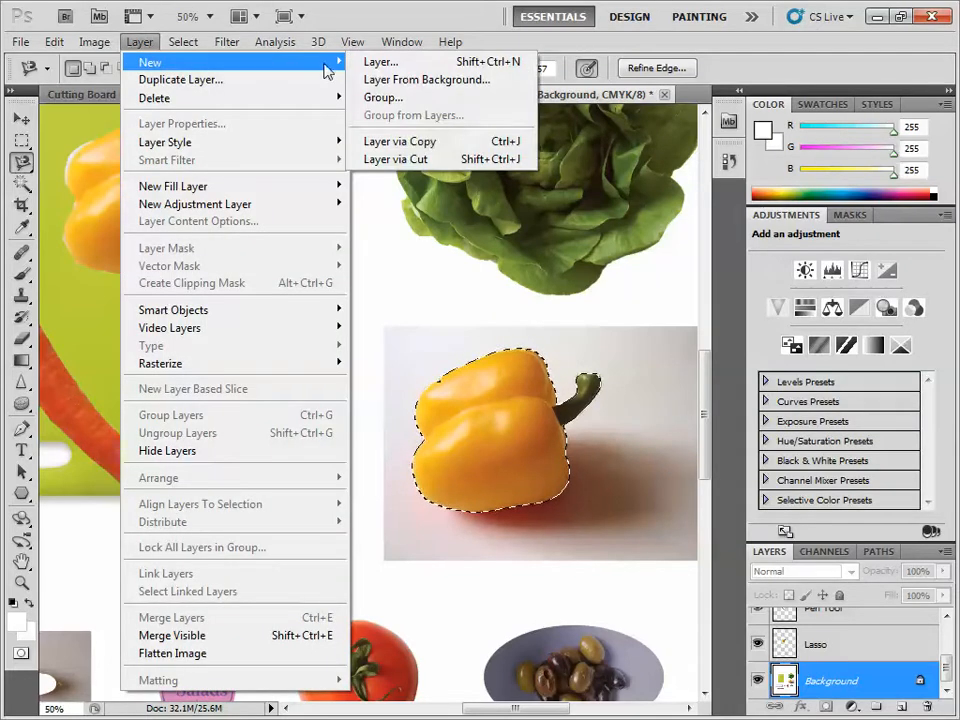
pyautogui.click(426, 146)
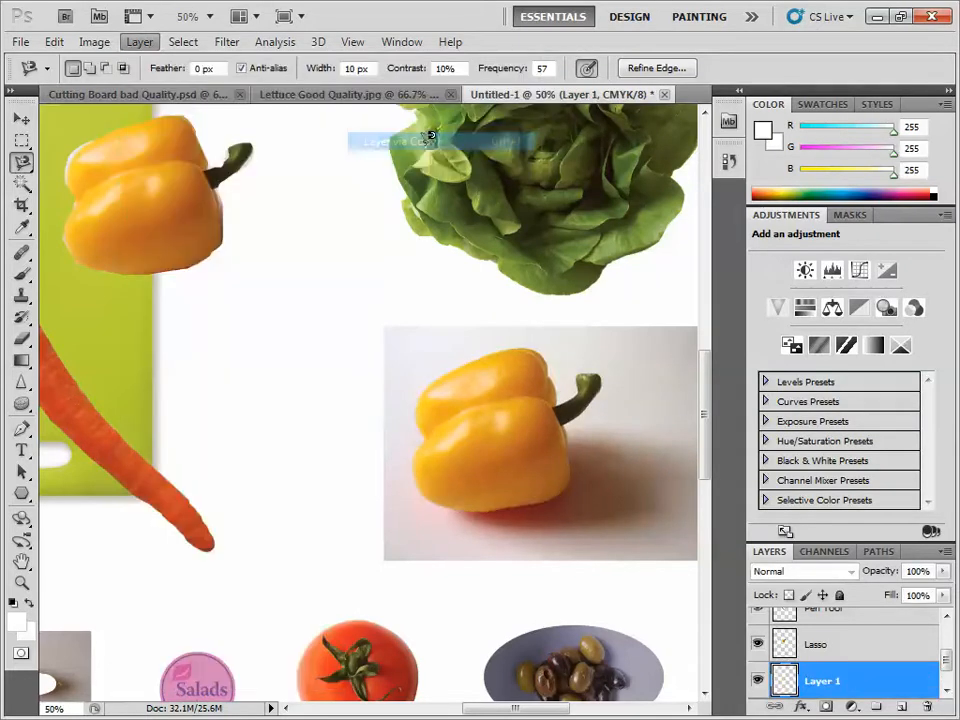
pyautogui.doubleClick(824, 682)
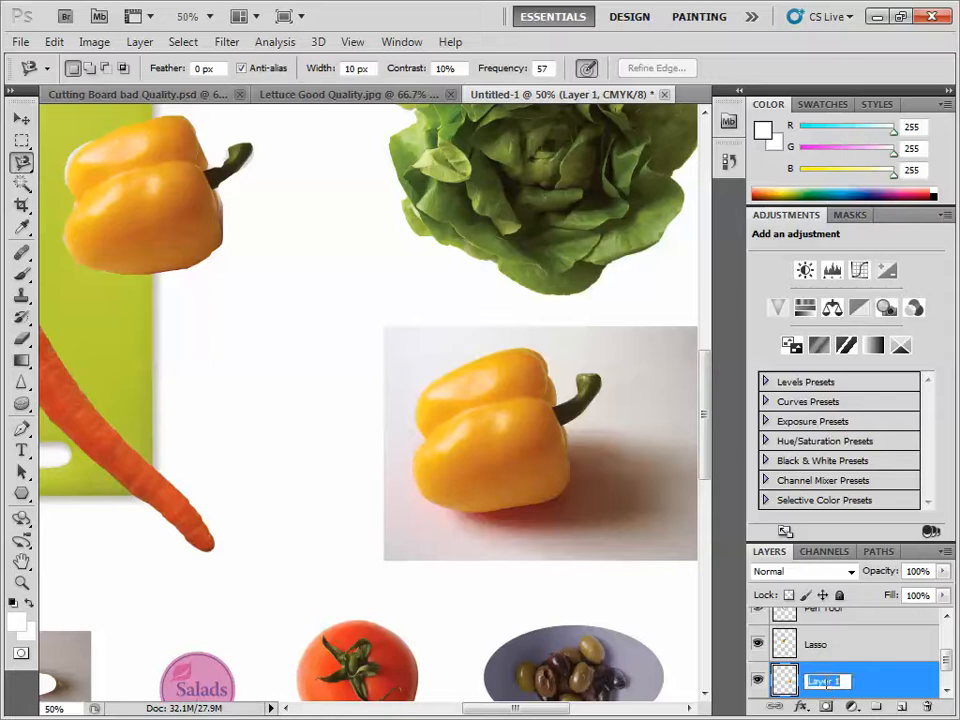
pyautogui.write('Magnetic')
pyautogui.press('Return')
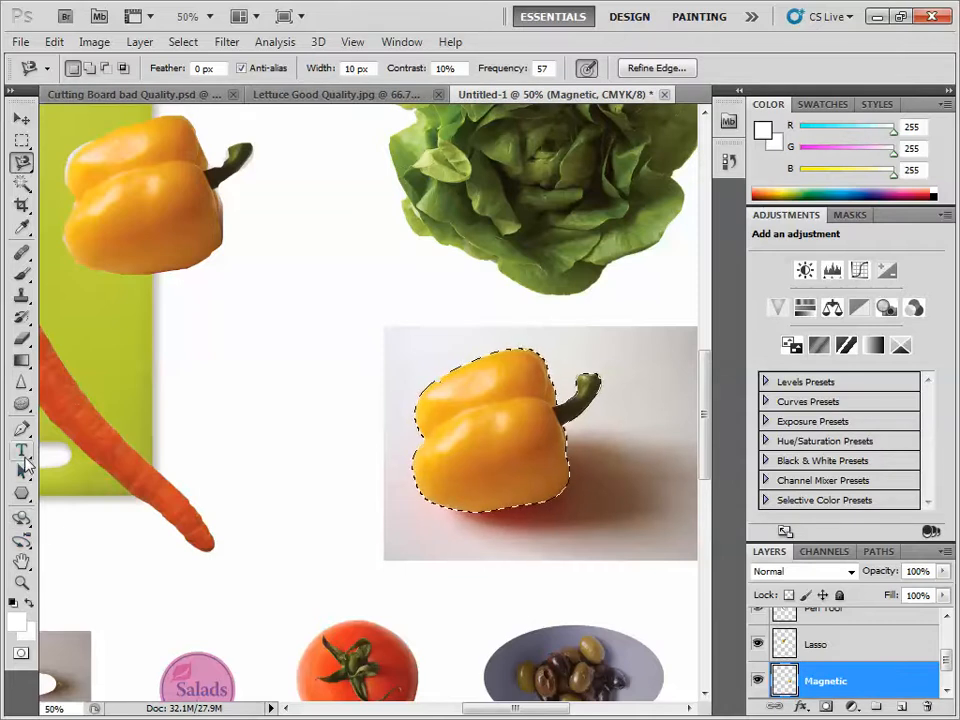
# - Move the Magnetic layer's pepper onto the cutting board, partly overlapping the first pepper copy
pyautogui.doubleClick(21, 562)
pyautogui.click(21, 118)
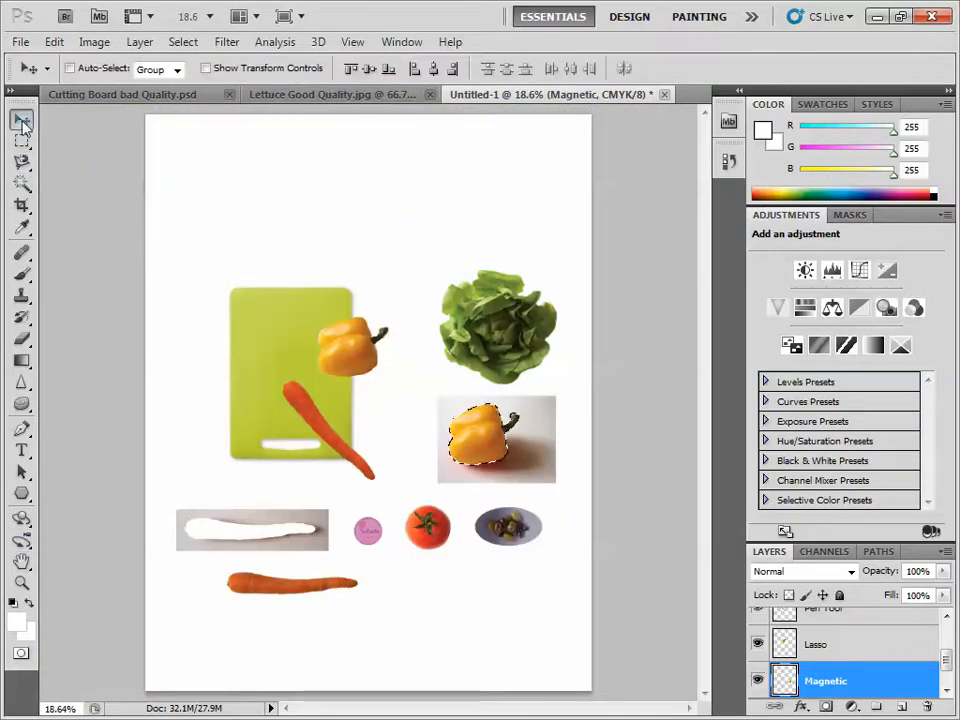
pyautogui.moveTo(465, 441); pyautogui.dragTo(336, 340)
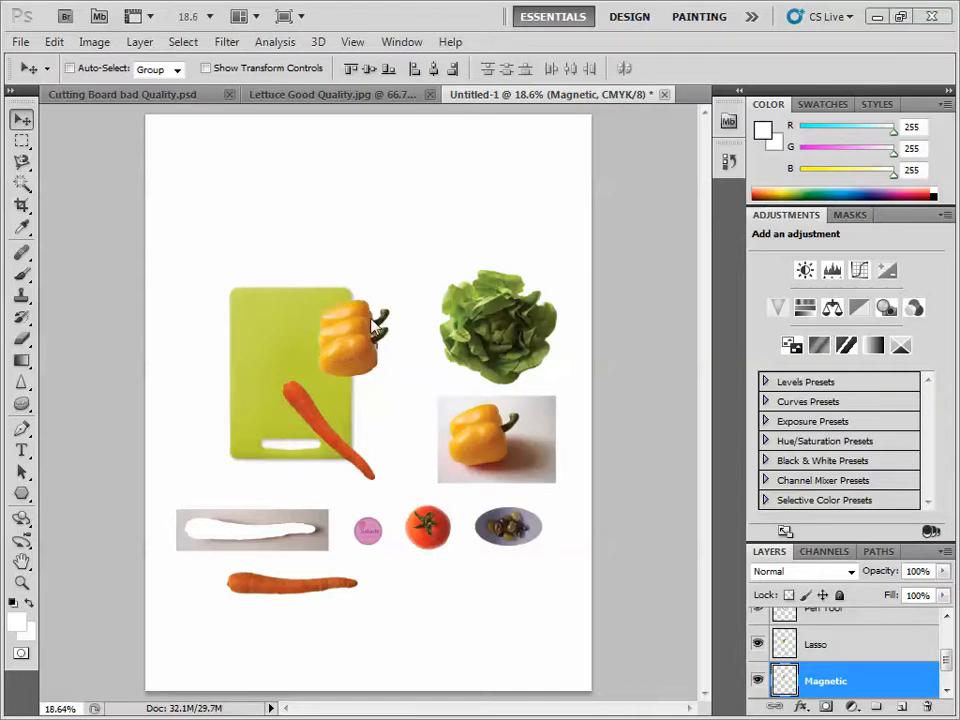
pyautogui.moveTo(357, 342); pyautogui.dragTo(324, 361)
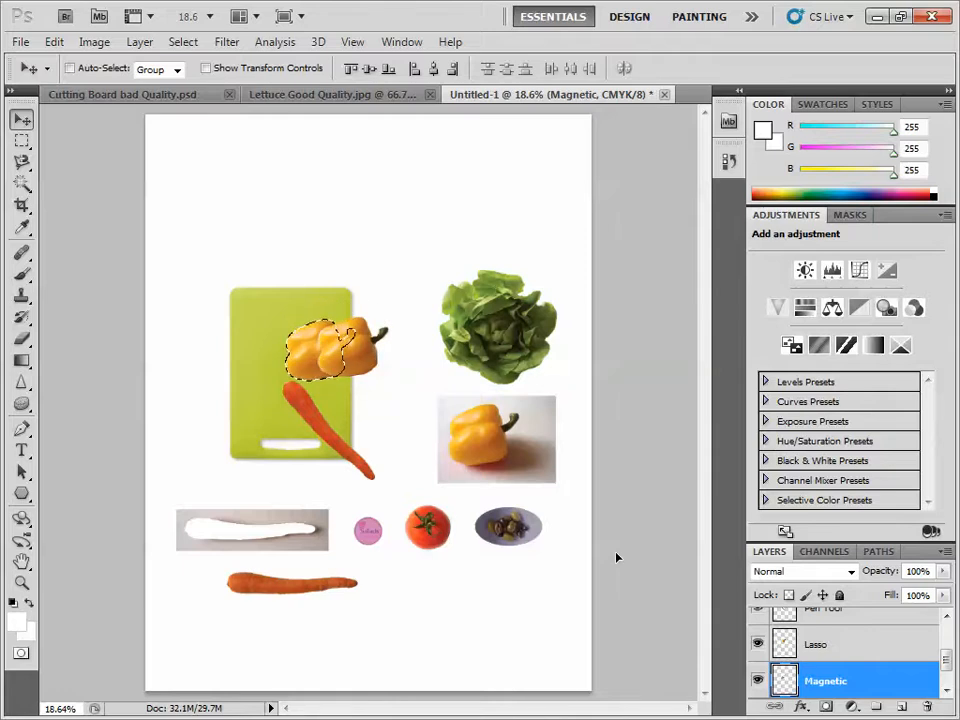
# - Hide the Lasso layer and deselect the pepper on the Magnetic layer
pyautogui.moveTo(945, 662)
pyautogui.mouseDown()
pyautogui.moveTo(945, 680)
pyautogui.moveTo(945, 638)
pyautogui.moveTo(945, 670)
pyautogui.mouseUp()
pyautogui.click(758, 651)
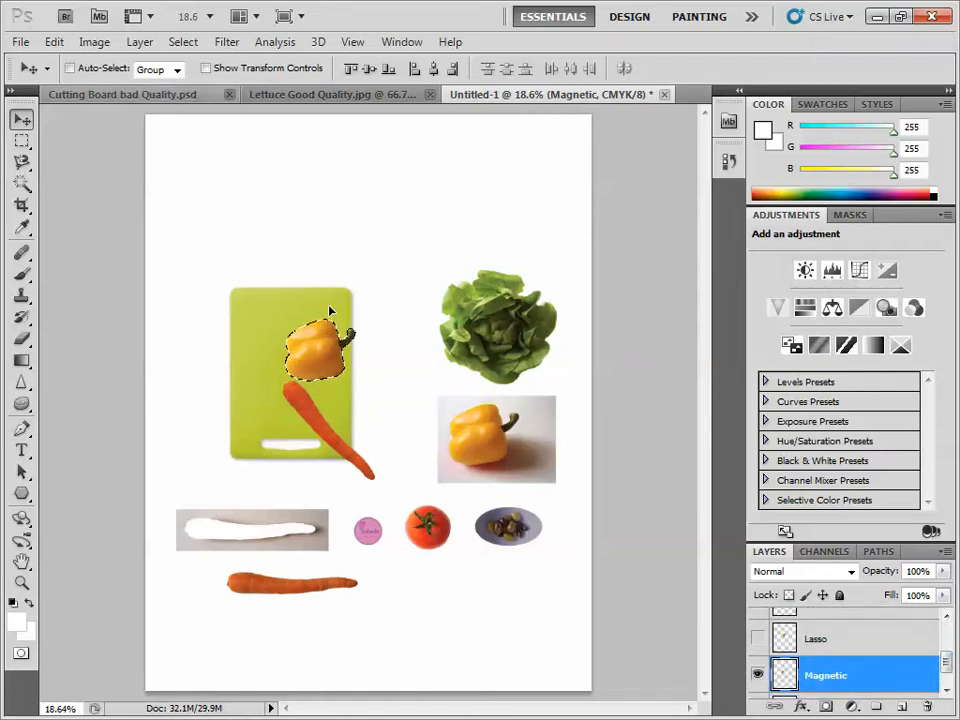
pyautogui.click(196, 46)
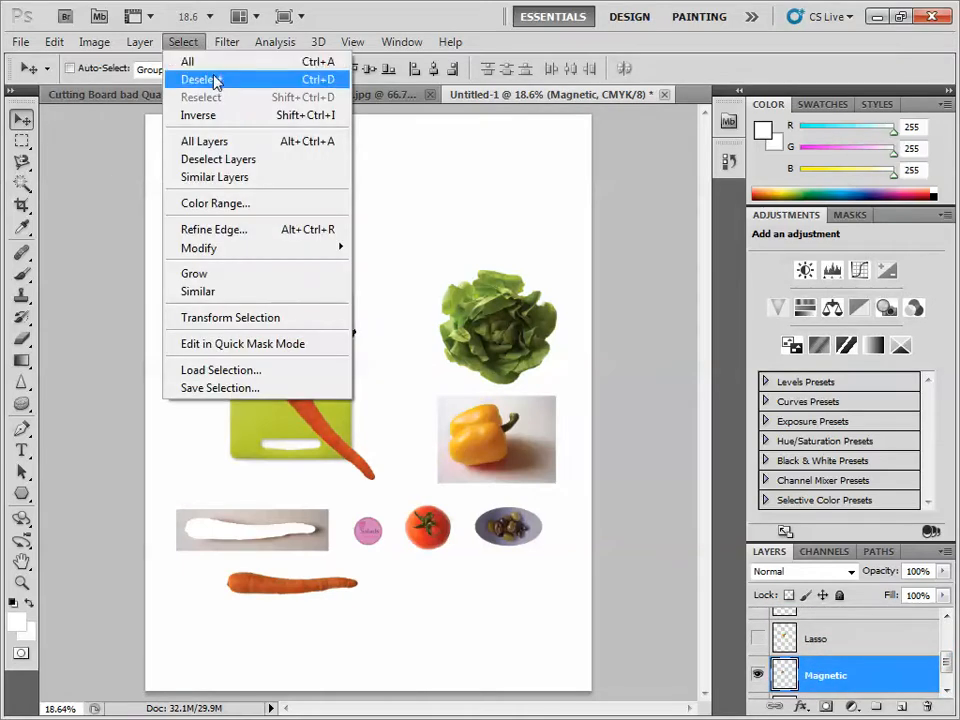
pyautogui.click(214, 80)
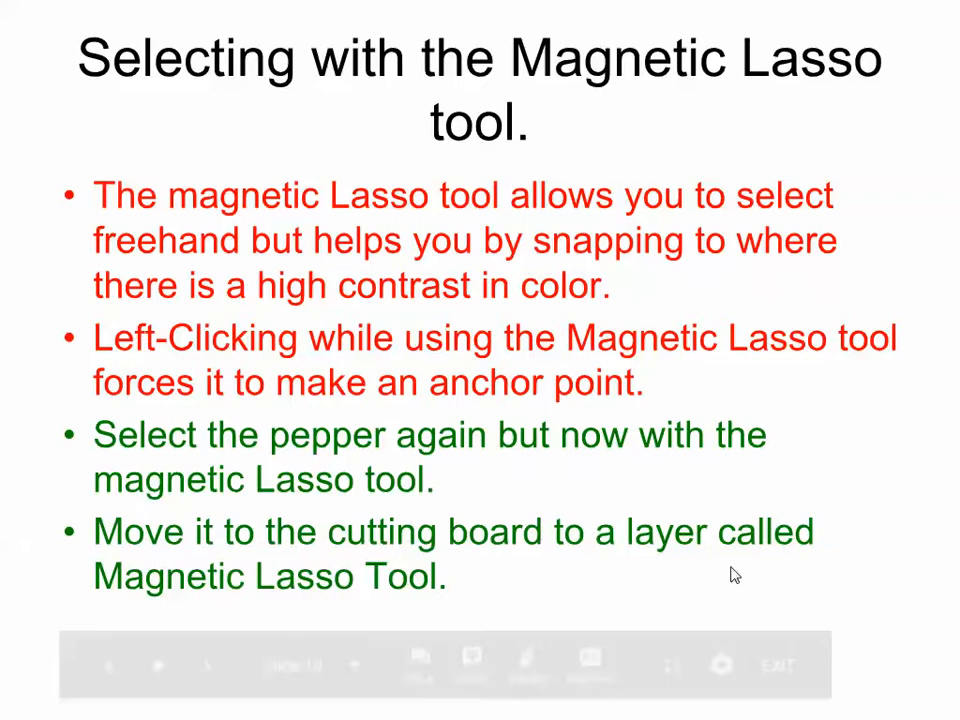
# - Switch to the lesson slides and advance to the Section 2 slide
pyautogui.press('Right')
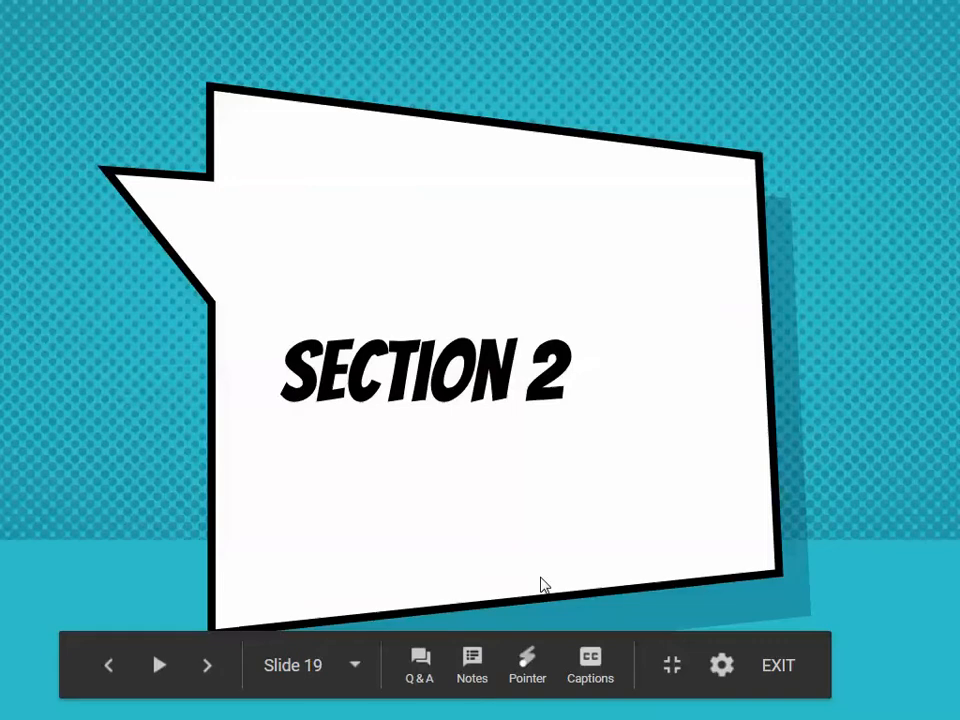